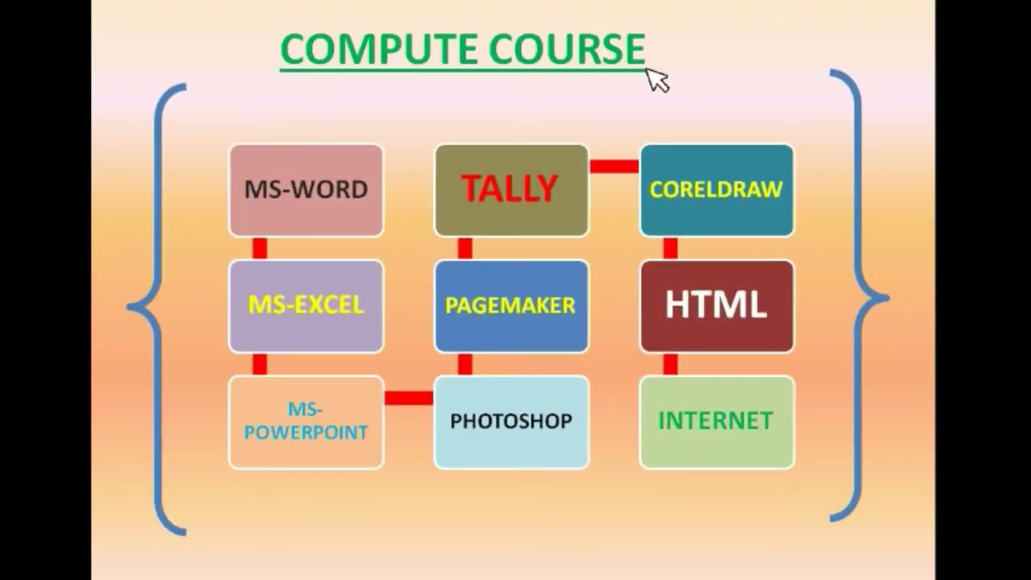
# - Advance past the course intro slide to reach the blank Word document
pyautogui.click(553, 351)
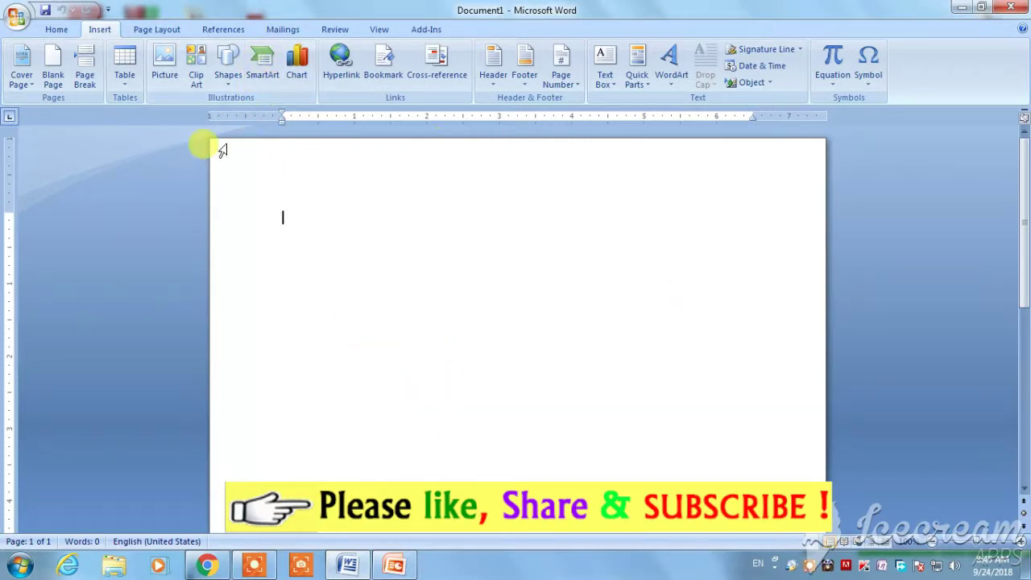
pyautogui.click(261, 78)
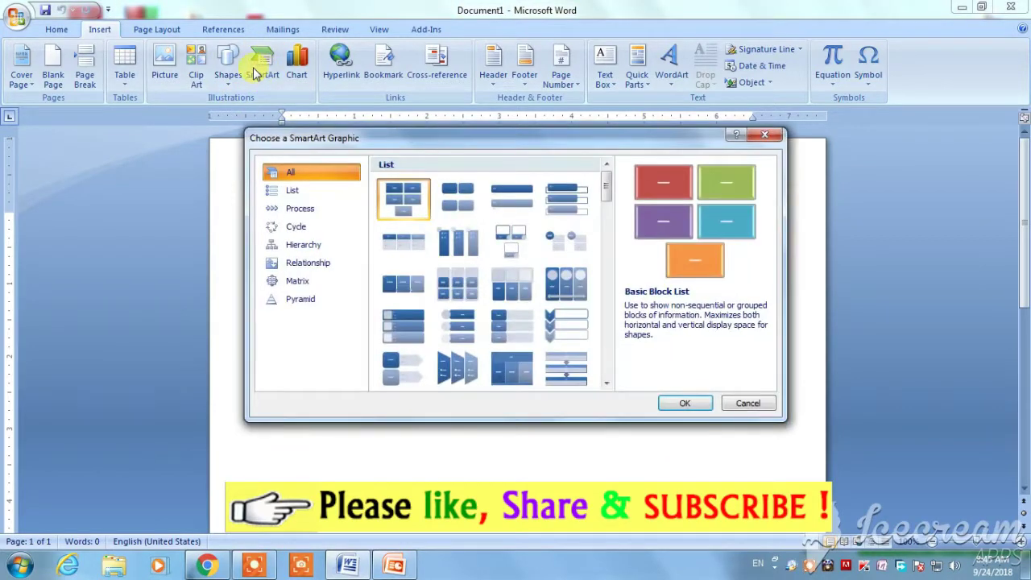
pyautogui.moveTo(398, 135); pyautogui.dragTo(410, 179)
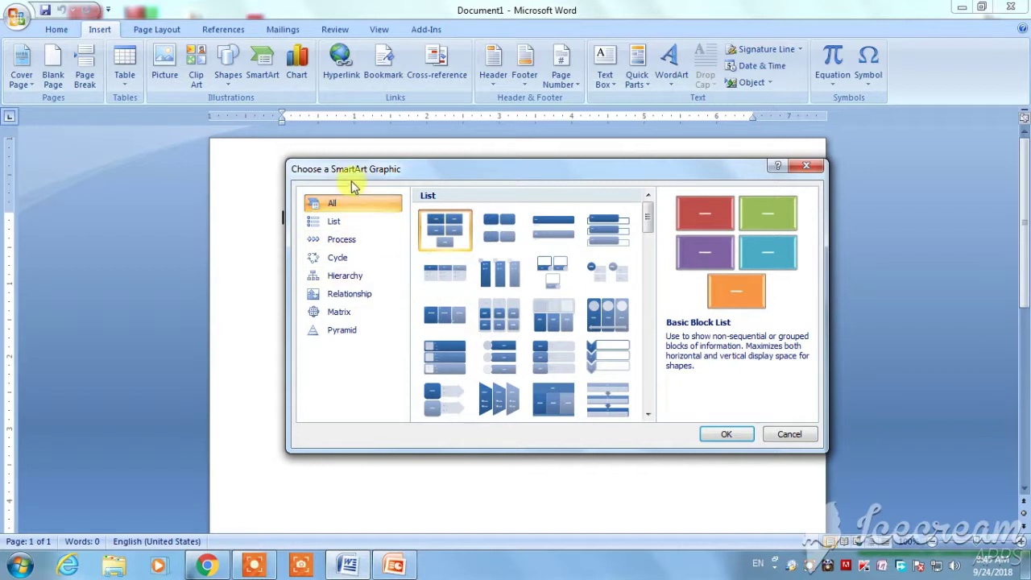
pyautogui.click(353, 223)
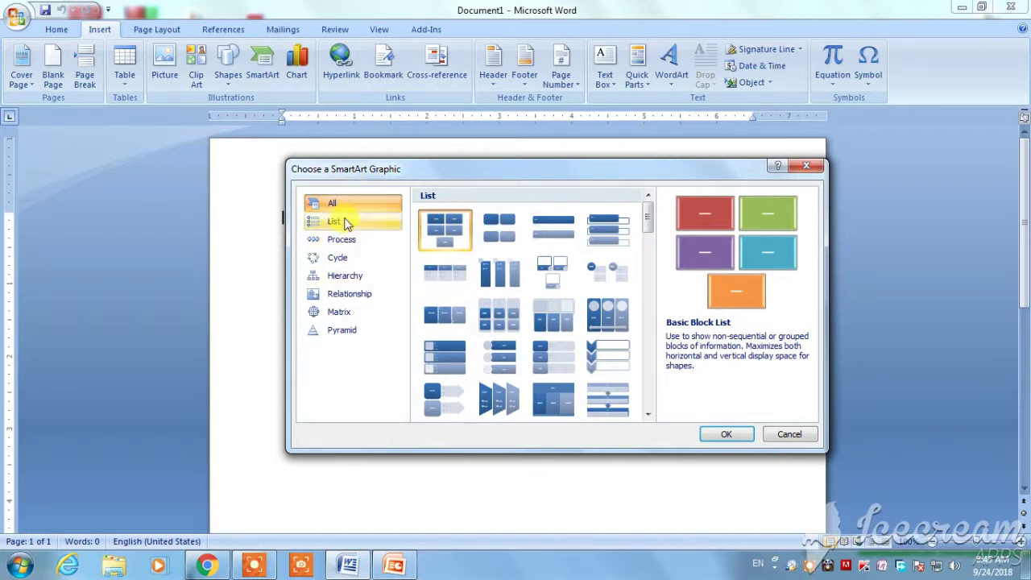
pyautogui.click(347, 262)
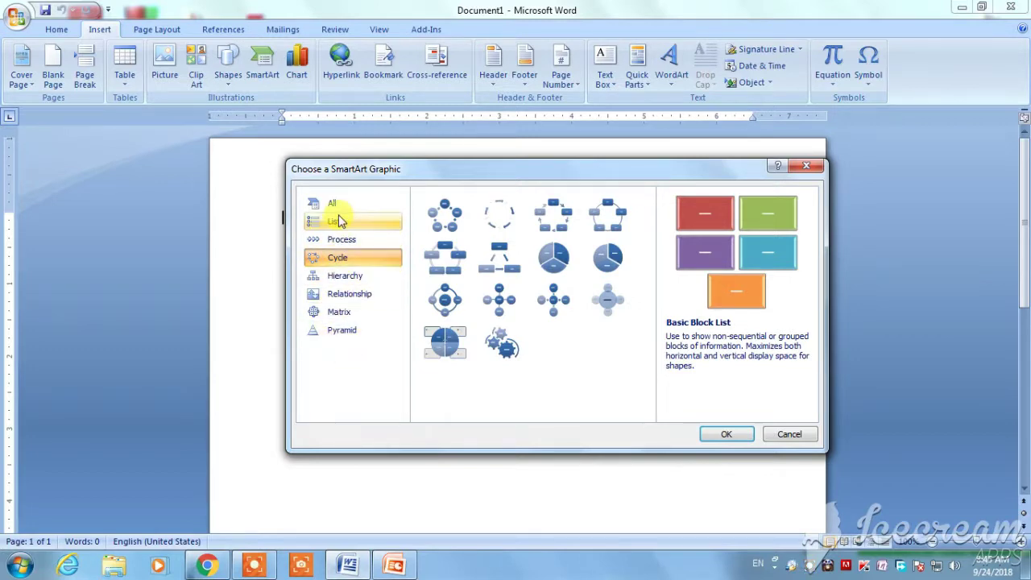
pyautogui.click(346, 295)
pyautogui.click(345, 276)
pyautogui.click(338, 258)
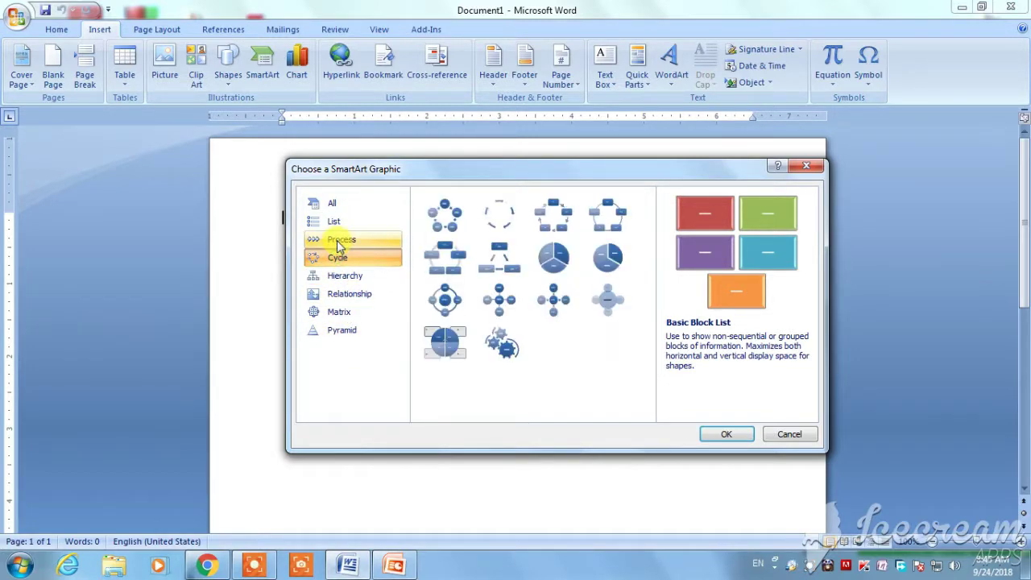
pyautogui.click(337, 220)
pyautogui.click(342, 276)
pyautogui.click(339, 312)
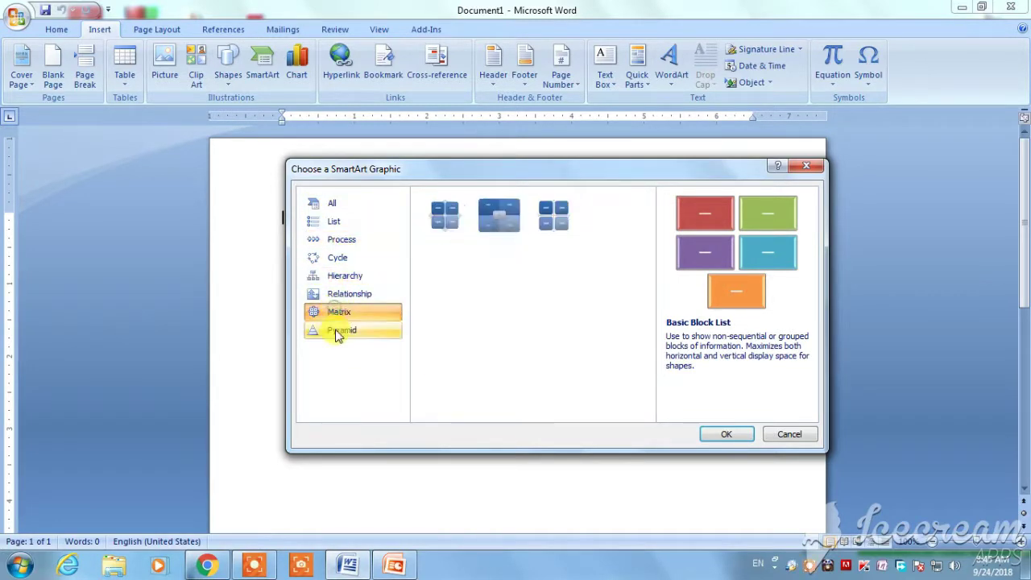
pyautogui.click(345, 297)
pyautogui.click(344, 275)
pyautogui.click(338, 258)
pyautogui.click(337, 220)
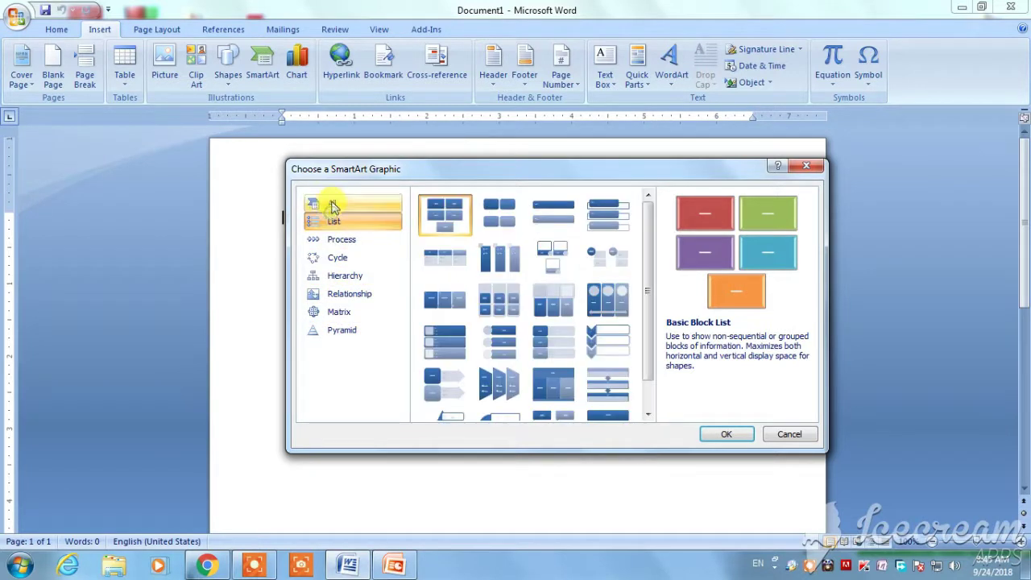
pyautogui.click(338, 241)
pyautogui.click(332, 205)
pyautogui.click(333, 221)
pyautogui.click(332, 204)
pyautogui.click(334, 221)
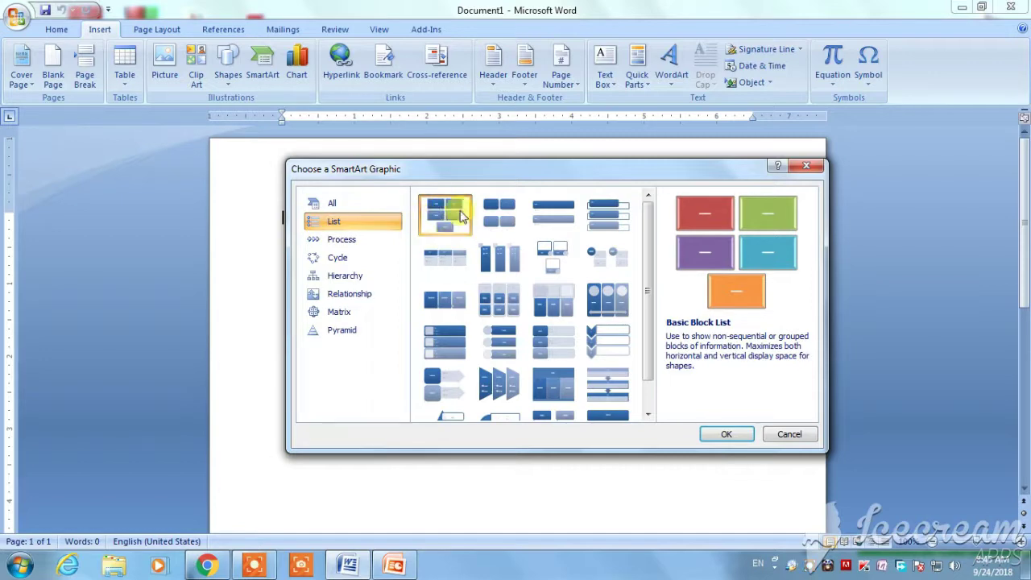
pyautogui.click(500, 213)
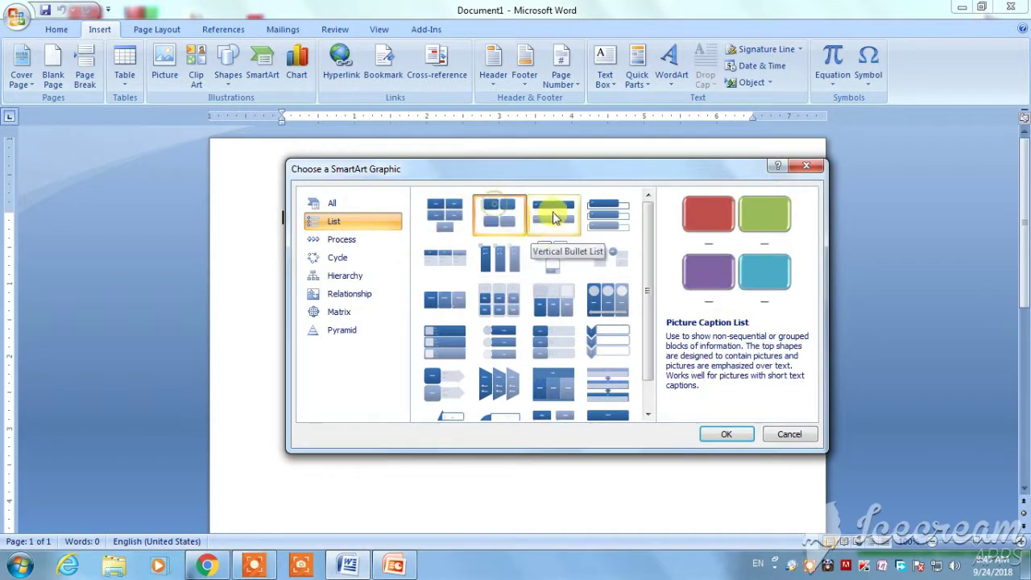
pyautogui.click(600, 219)
pyautogui.click(548, 257)
pyautogui.click(452, 264)
pyautogui.click(449, 300)
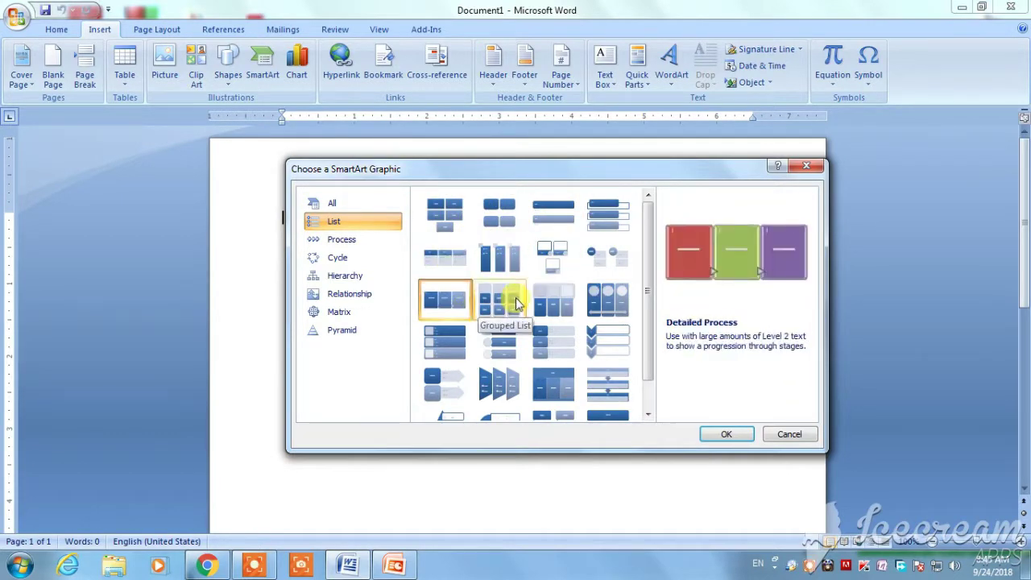
pyautogui.click(452, 342)
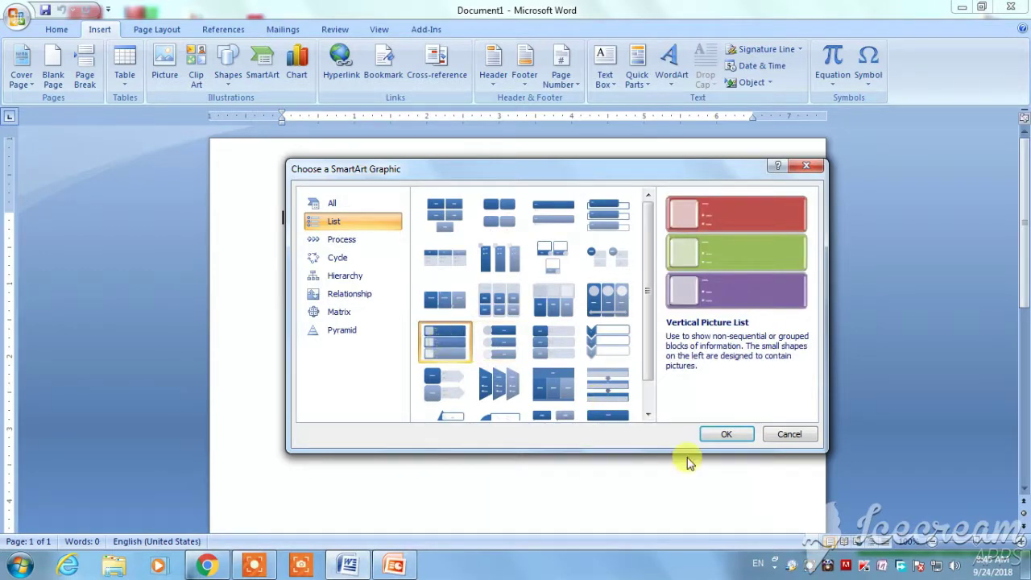
pyautogui.click(709, 434)
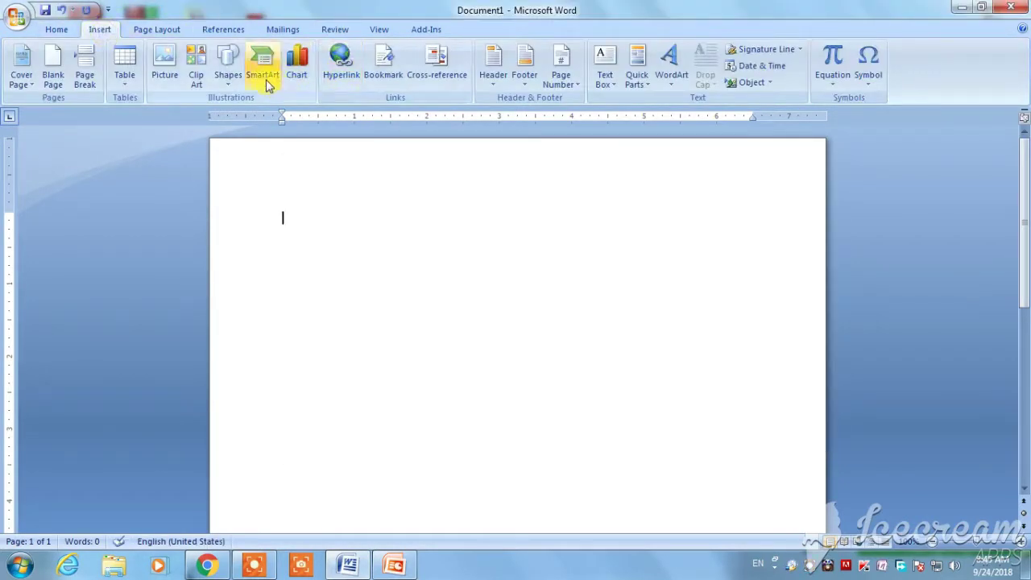
# - Insert a Text Cycle SmartArt diagram from the Cycle category
pyautogui.click(266, 79)
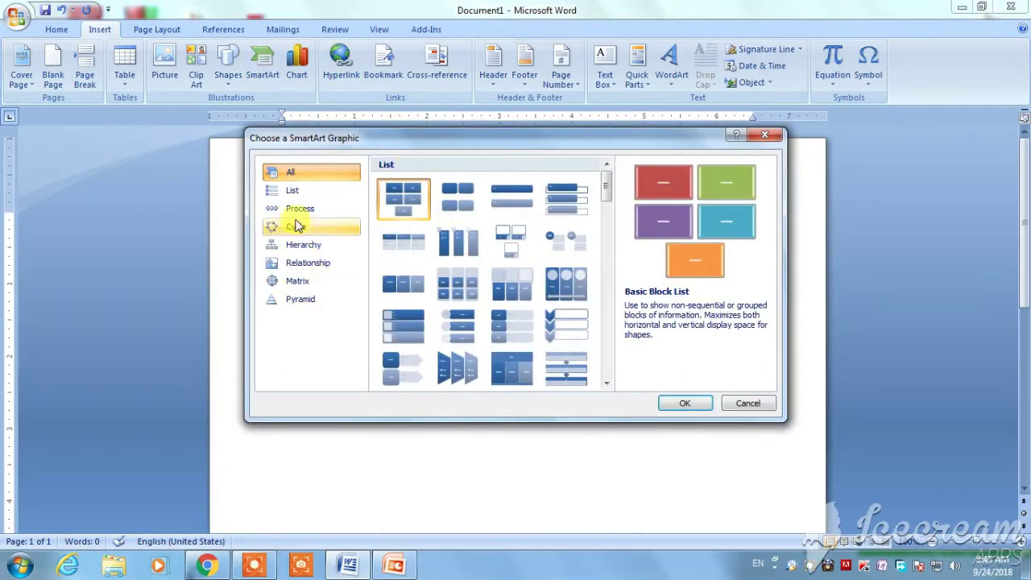
pyautogui.click(292, 192)
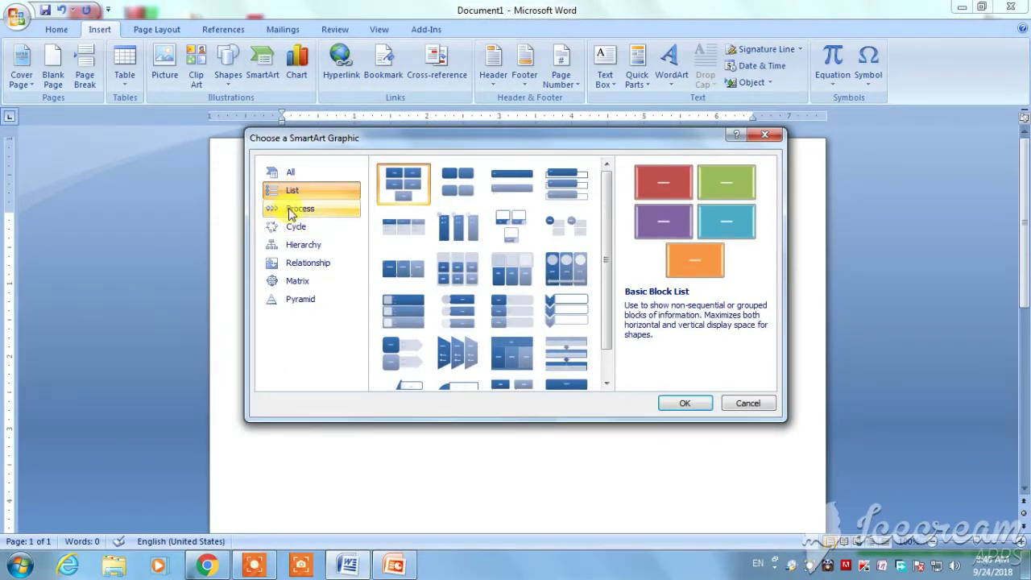
pyautogui.click(292, 210)
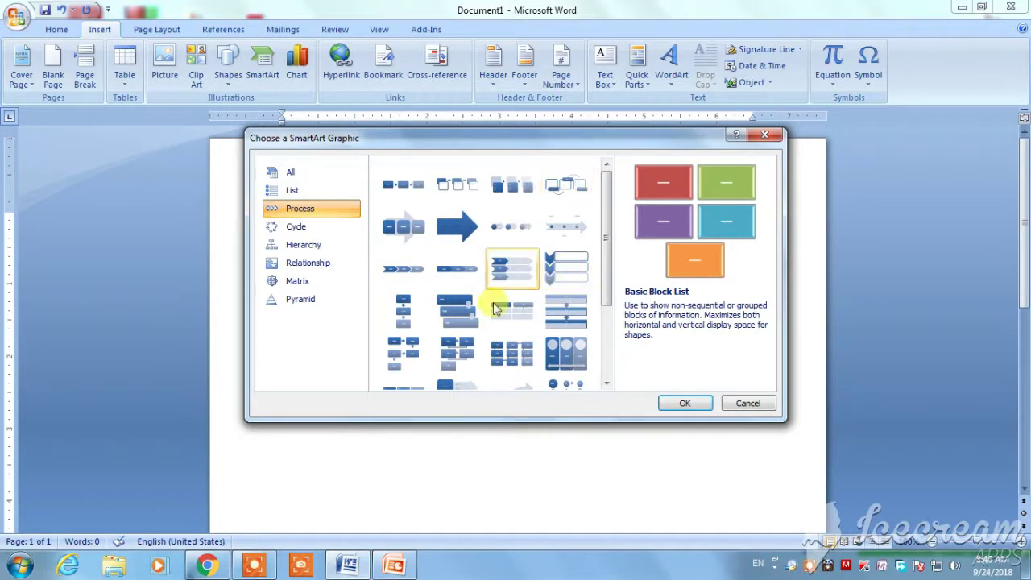
pyautogui.click(297, 228)
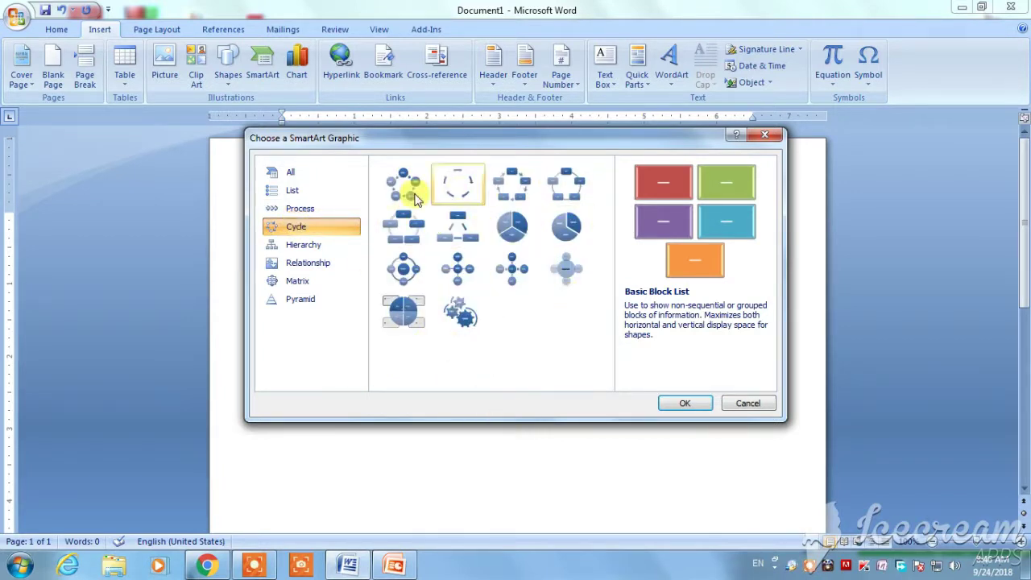
pyautogui.click(456, 174)
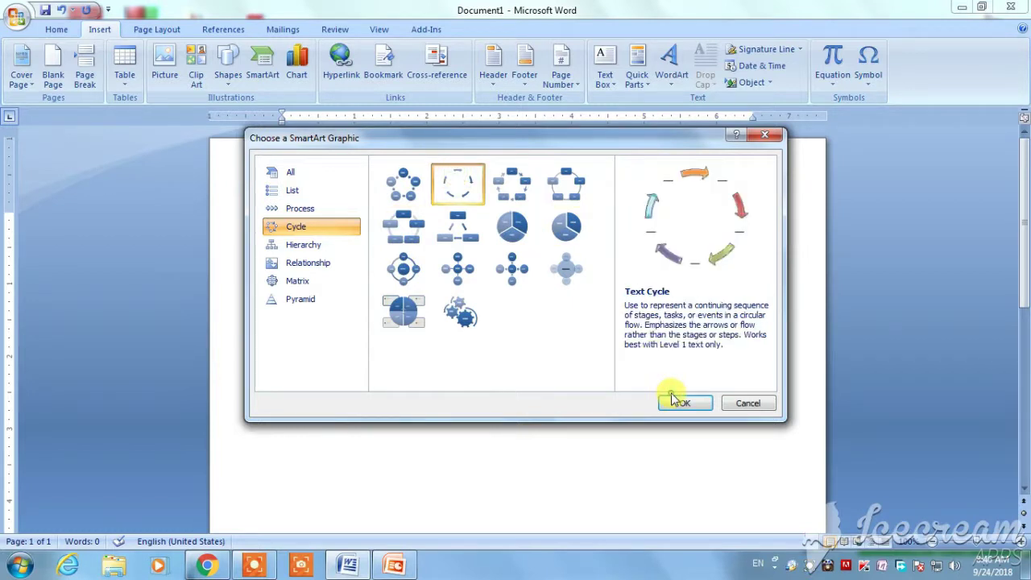
pyautogui.click(681, 402)
pyautogui.write('gxg')
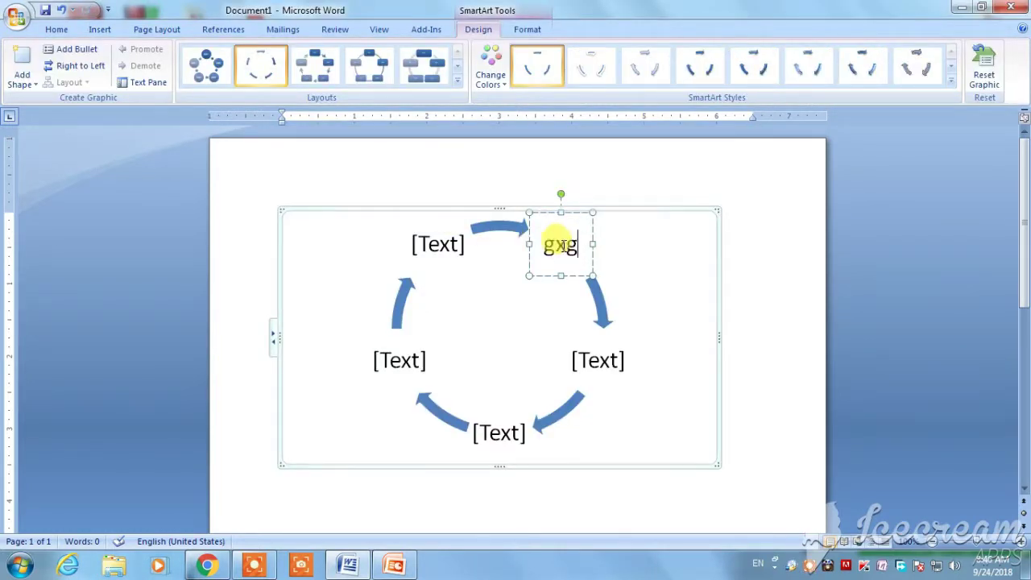
# - Label the cycle shapes directly, typing entries such as grsr and hc
pyautogui.click(451, 249)
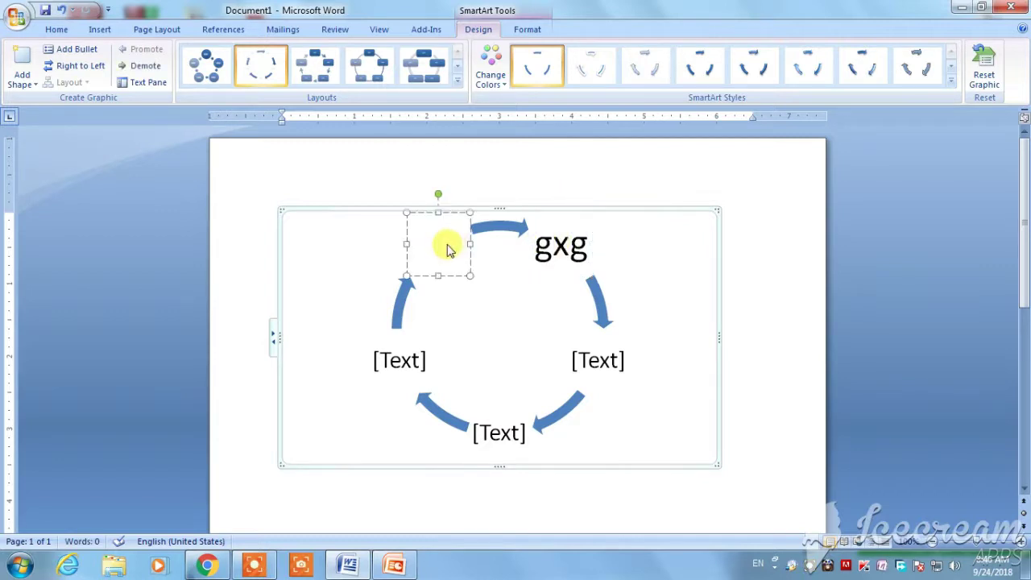
pyautogui.write('hd')
pyautogui.click(396, 355)
pyautogui.write('grsr')
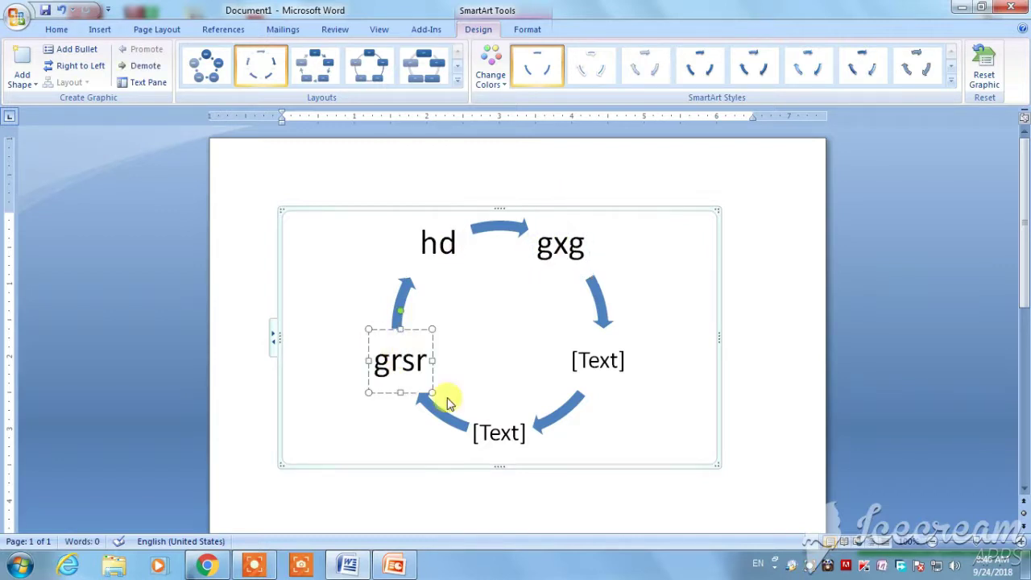
pyautogui.click(493, 436)
pyautogui.write('fd')
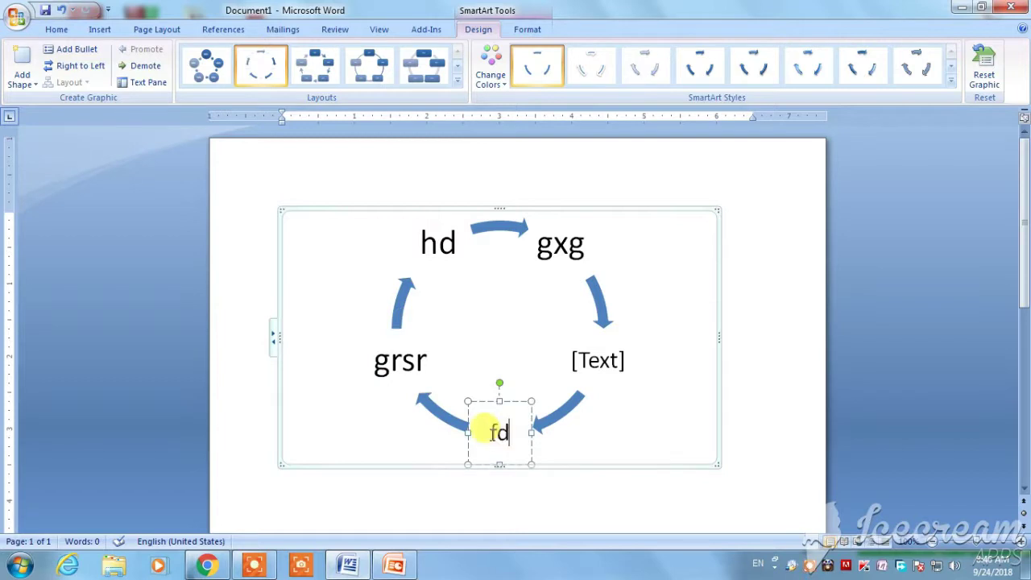
pyautogui.click(597, 369)
pyautogui.write('hc')
pyautogui.click(307, 326)
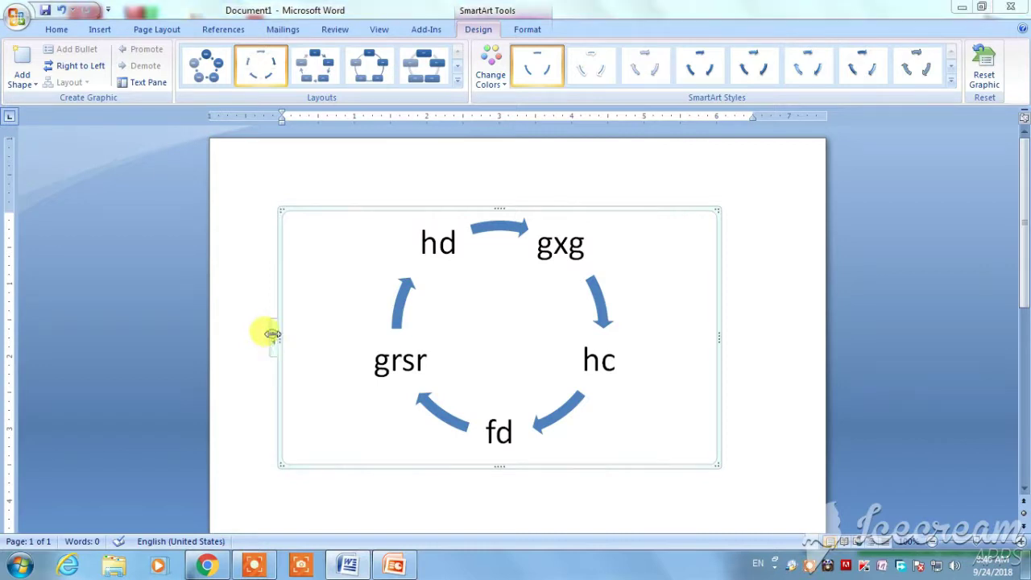
# - Add jfh, fryt and uyrt6y after hd in the Text Pane, then close the pane
pyautogui.click(272, 337)
pyautogui.click(151, 305)
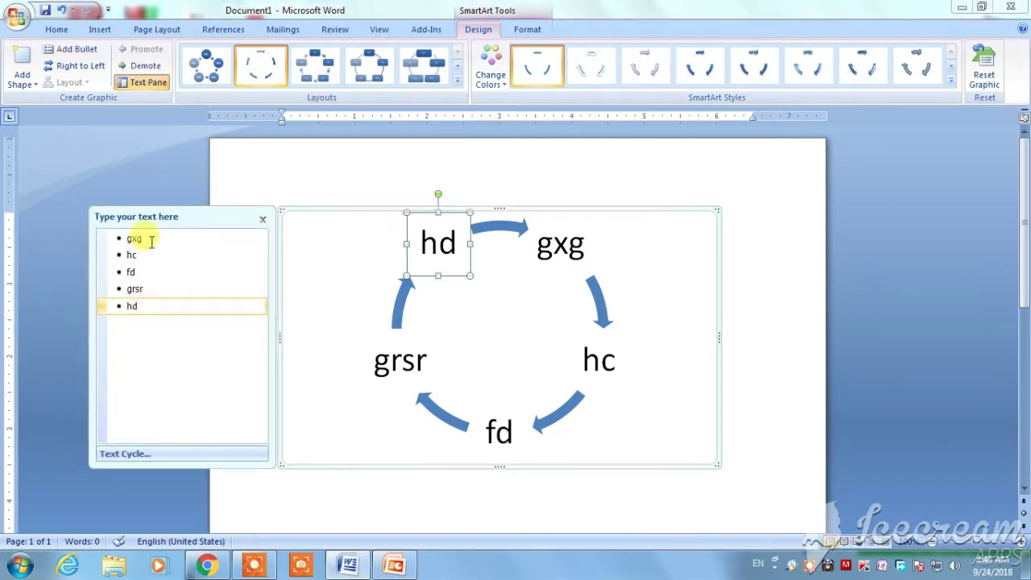
pyautogui.press('Return')
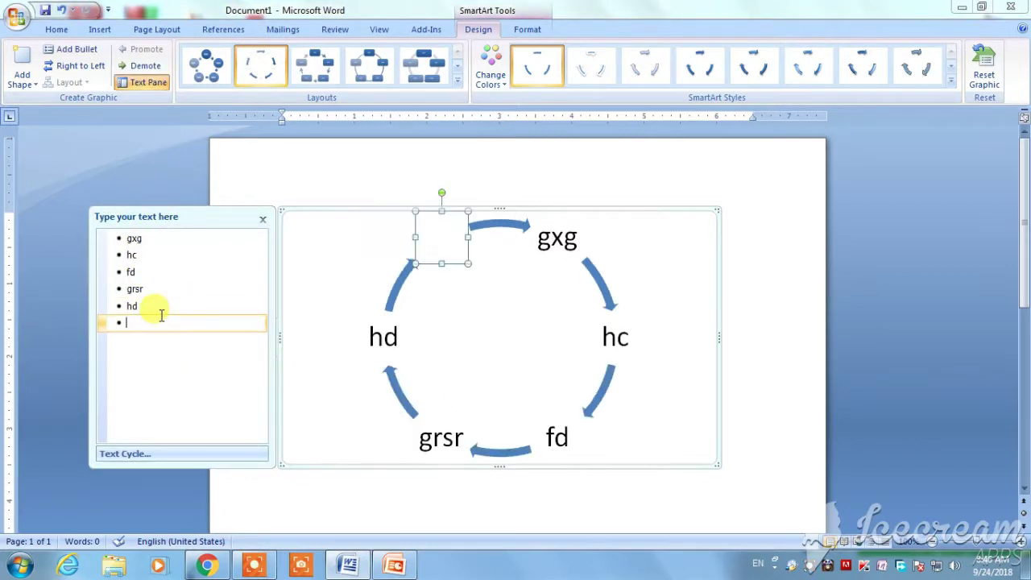
pyautogui.write('jfh')
pyautogui.press('Return')
pyautogui.write('fryt')
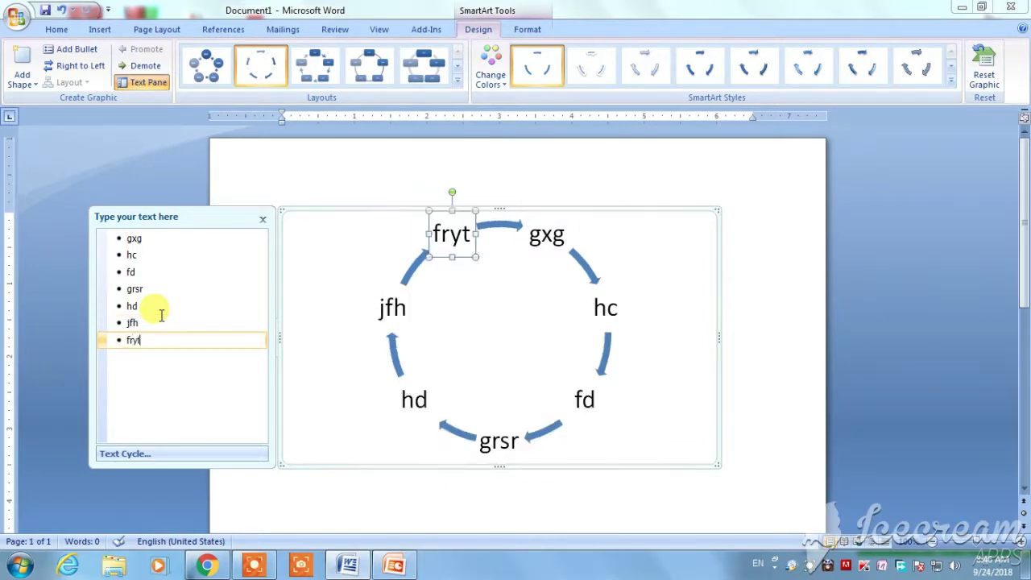
pyautogui.press('Return')
pyautogui.write('uyrt6y')
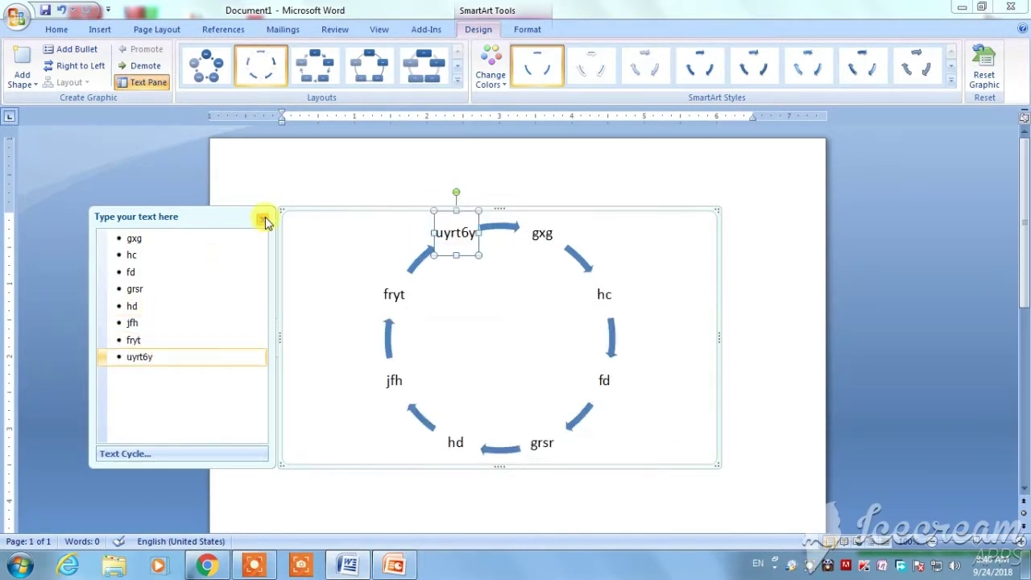
pyautogui.click(265, 220)
pyautogui.click(640, 208)
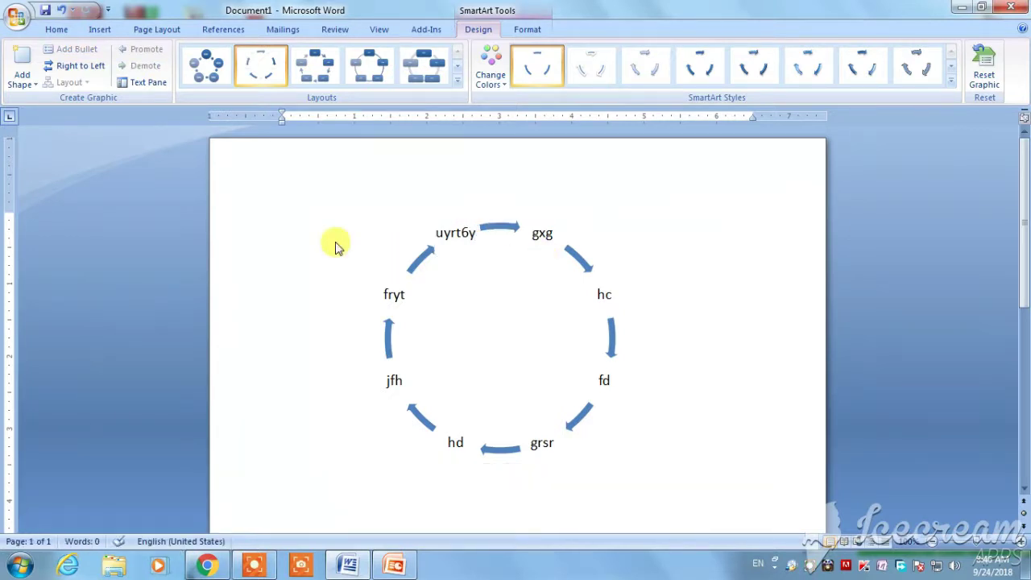
# - Shrink the cycle diagram and set its wrapping to In Front of Text
pyautogui.moveTo(277, 209); pyautogui.dragTo(398, 244)
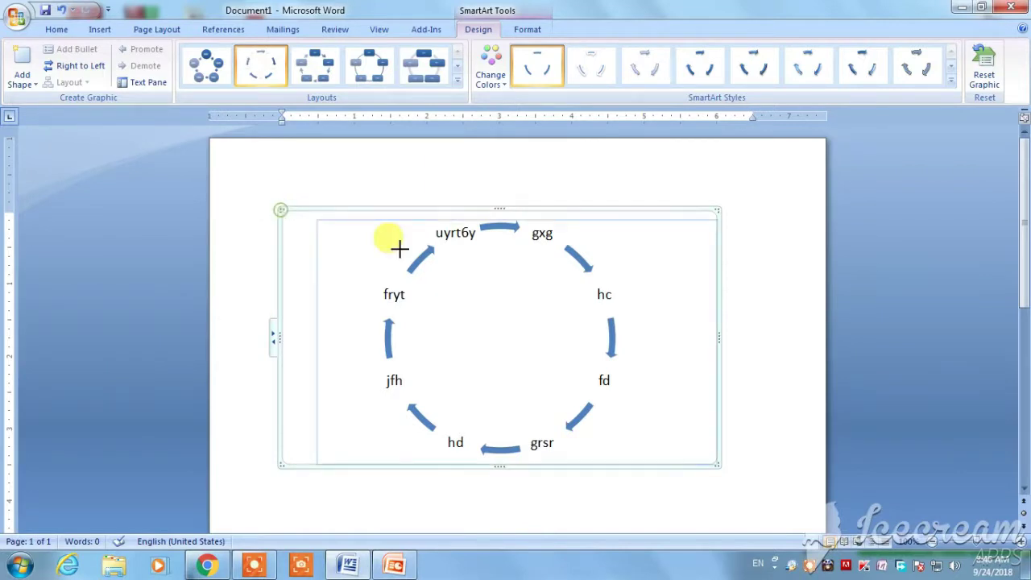
pyautogui.moveTo(366, 209); pyautogui.dragTo(437, 194)
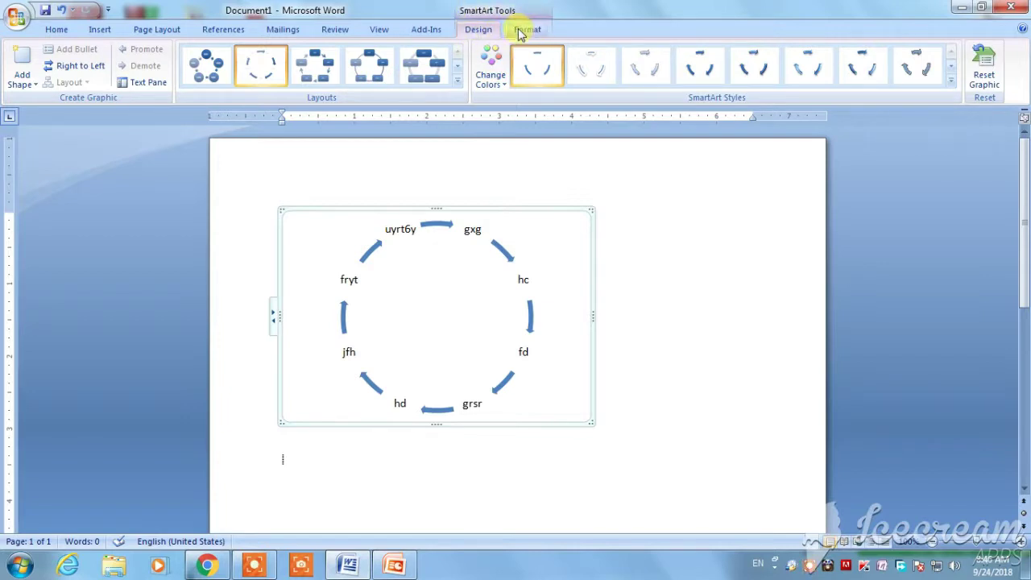
pyautogui.click(520, 33)
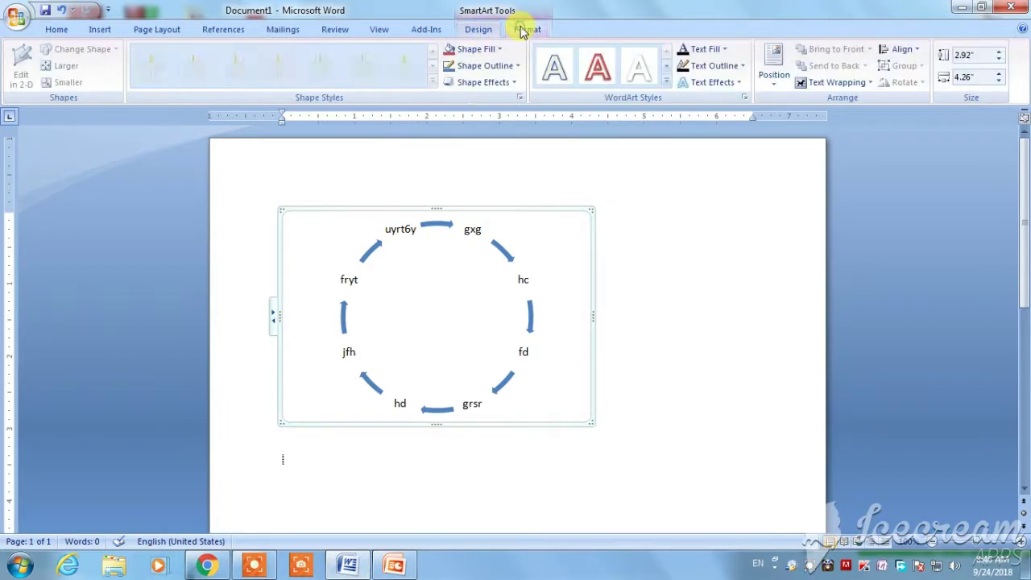
pyautogui.click(819, 86)
pyautogui.click(812, 168)
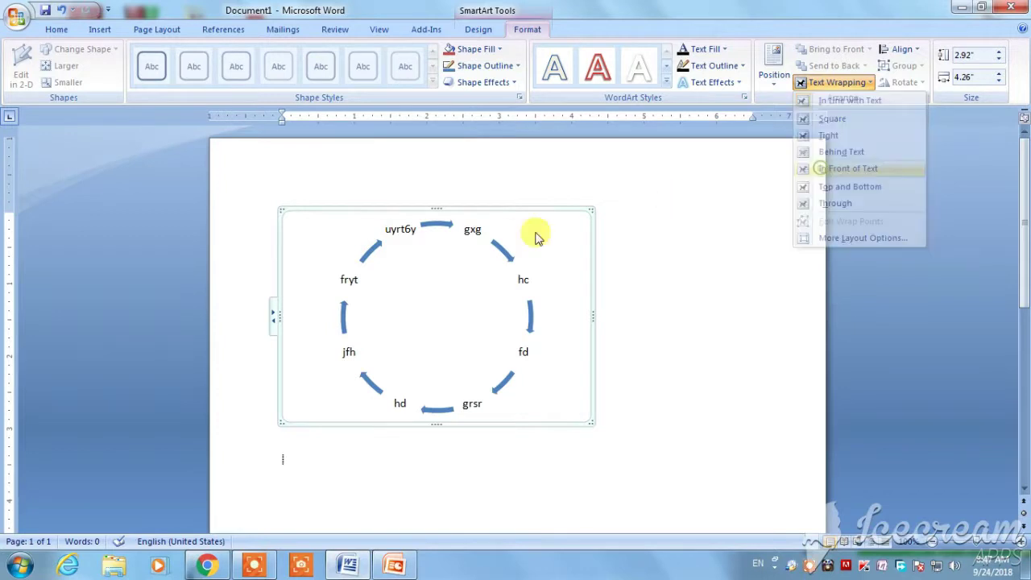
# - Drag the diagram right, nearer the centre of the page
pyautogui.moveTo(574, 207)
pyautogui.mouseDown()
pyautogui.moveTo(601, 200)
pyautogui.moveTo(456, 244)
pyautogui.moveTo(392, 242)
pyautogui.moveTo(375, 226)
pyautogui.mouseUp()
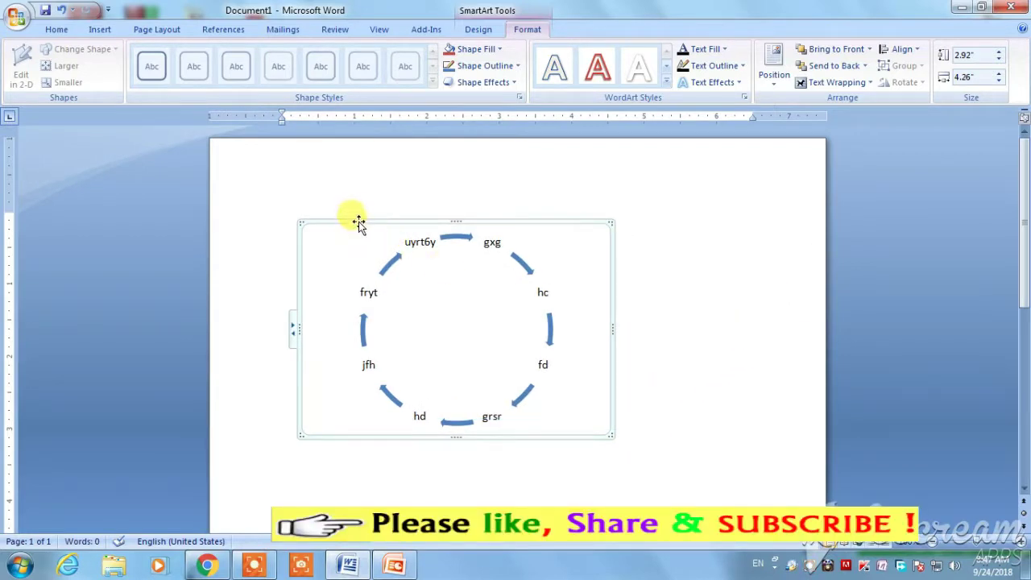
pyautogui.moveTo(359, 222)
pyautogui.mouseDown()
pyautogui.moveTo(417, 215)
pyautogui.moveTo(363, 207)
pyautogui.mouseUp()
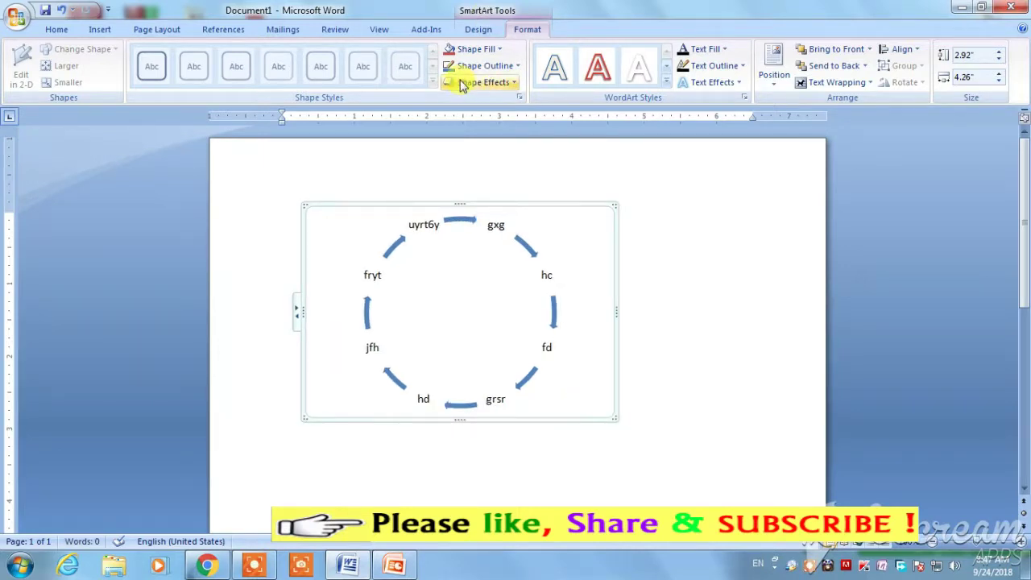
pyautogui.moveTo(366, 202); pyautogui.dragTo(394, 210)
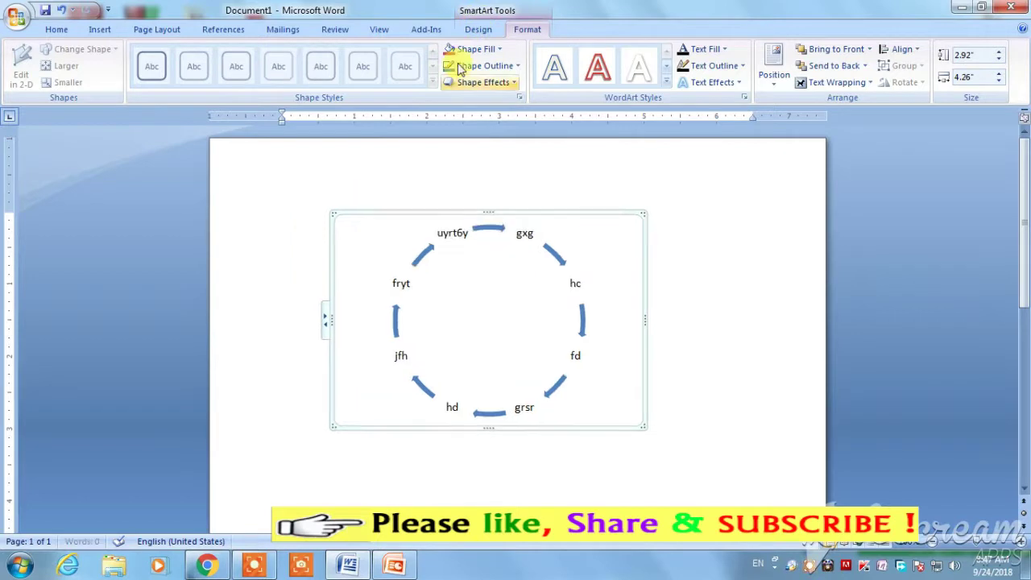
# - Change the cycle to the Basic Cycle layout with Accent 3 green colours
pyautogui.click(477, 29)
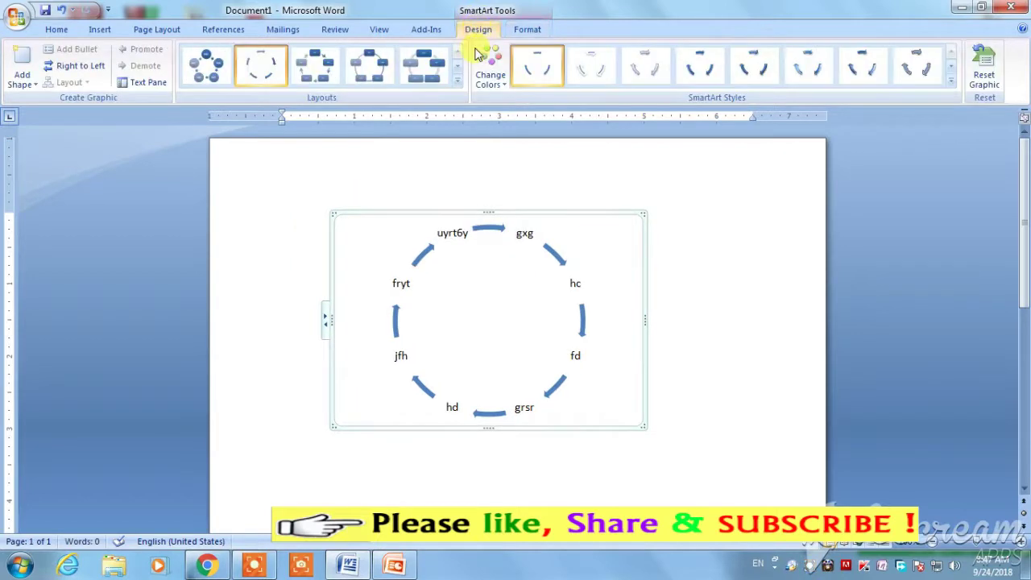
pyautogui.click(427, 69)
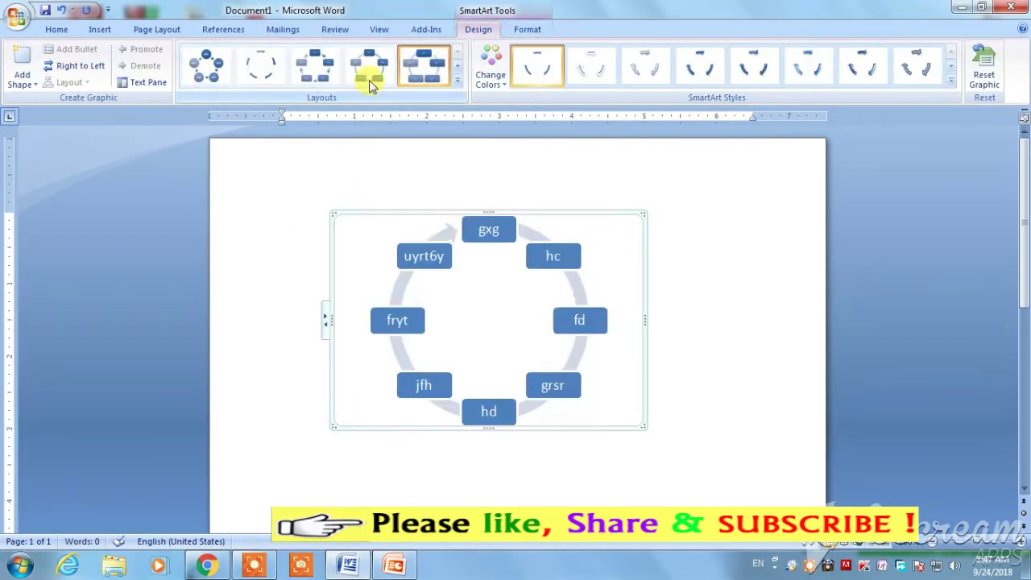
pyautogui.click(297, 79)
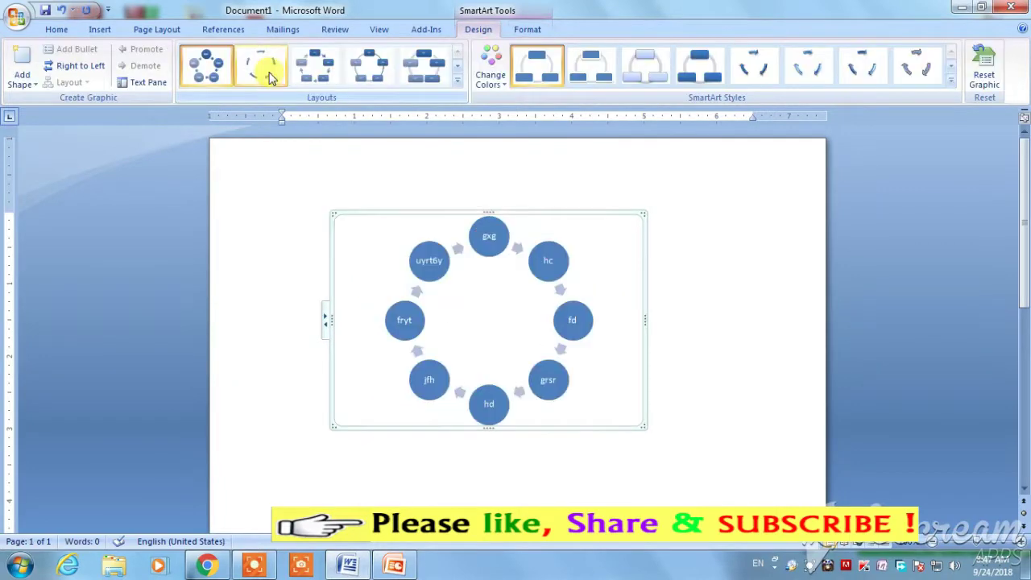
pyautogui.click(491, 73)
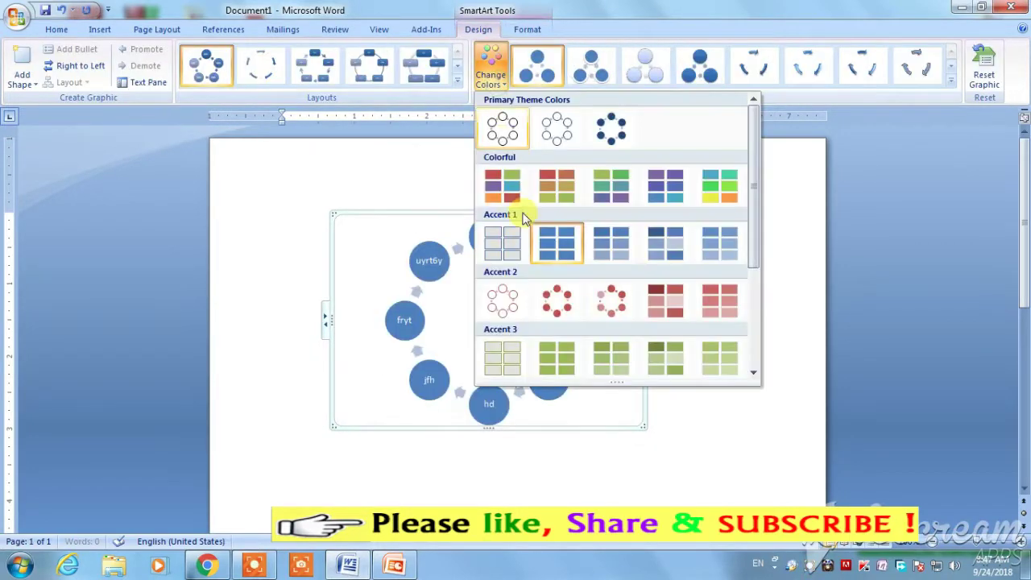
pyautogui.click(555, 357)
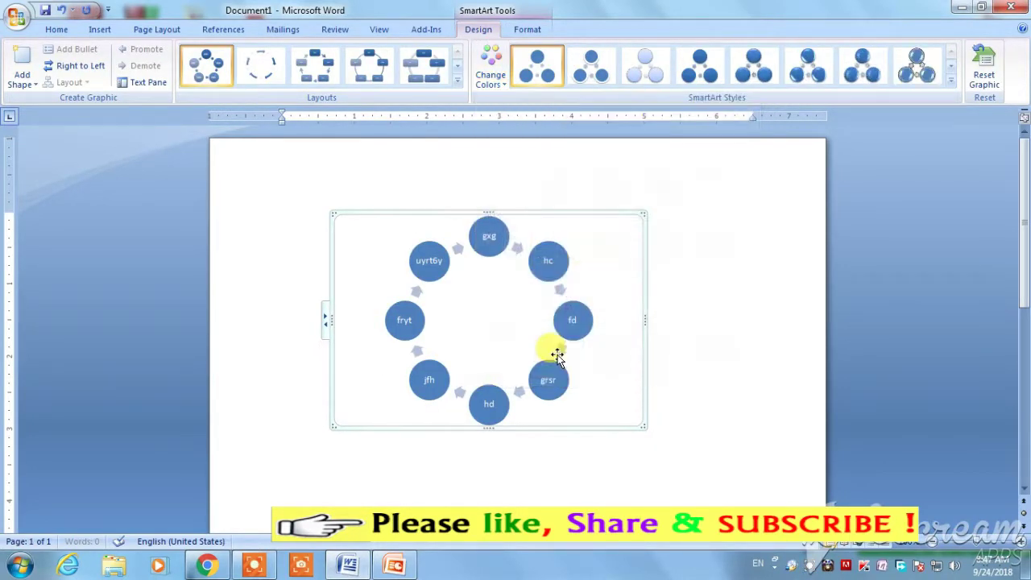
# - Apply a glossy 3D SmartArt style and reposition the diagram
pyautogui.click(703, 84)
pyautogui.click(753, 77)
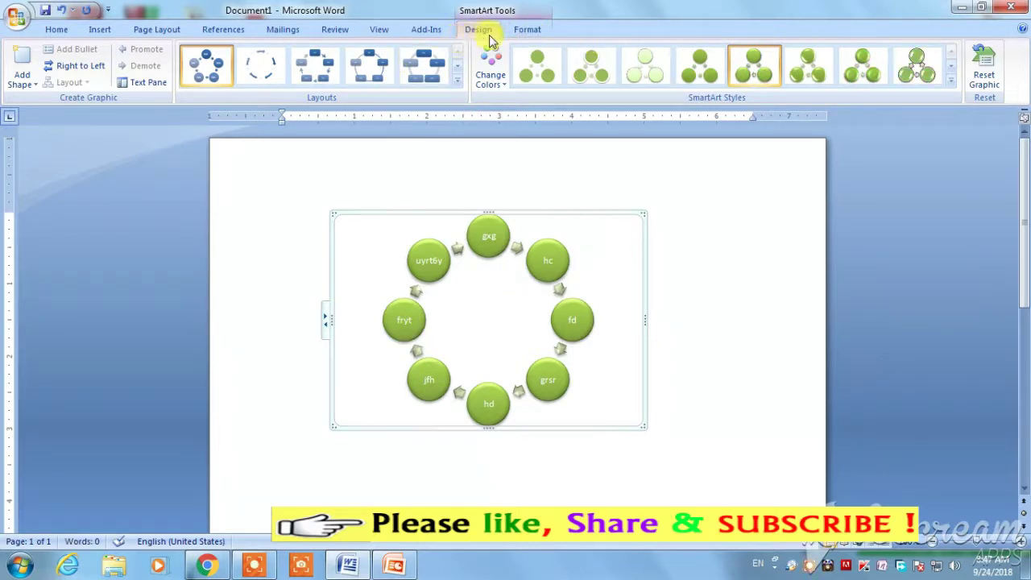
pyautogui.moveTo(502, 214)
pyautogui.mouseDown()
pyautogui.moveTo(601, 213)
pyautogui.moveTo(625, 236)
pyautogui.moveTo(520, 220)
pyautogui.mouseUp()
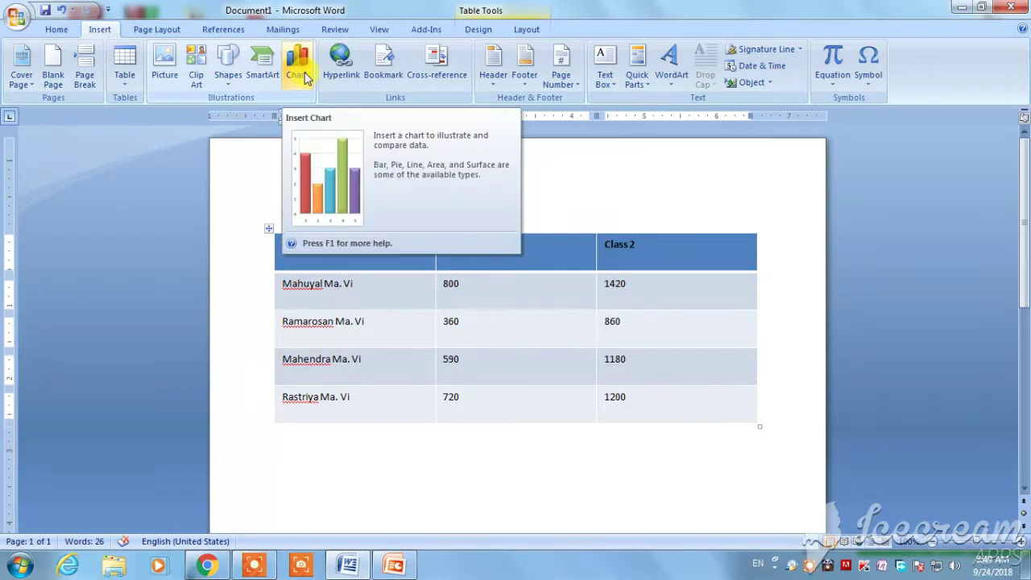
# - Insert a Clustered Column chart from the Insert Chart dialog
pyautogui.click(297, 69)
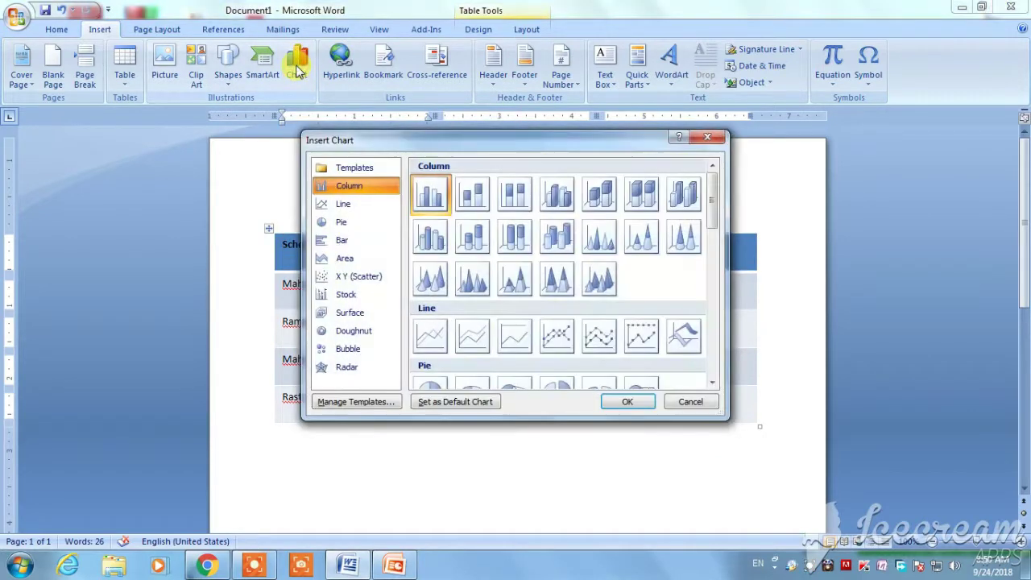
pyautogui.moveTo(397, 143); pyautogui.dragTo(392, 171)
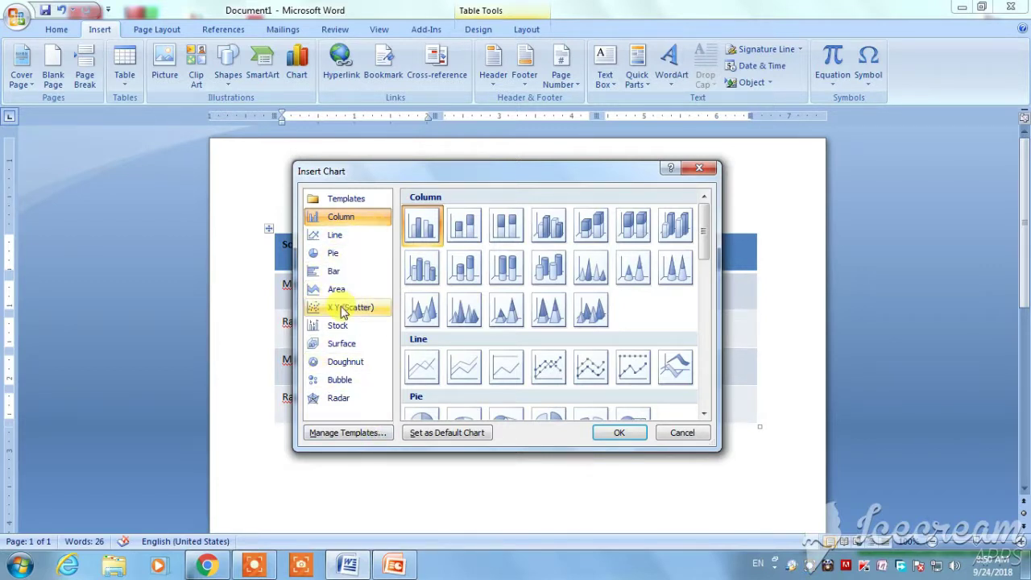
pyautogui.moveTo(704, 219)
pyautogui.mouseDown()
pyautogui.moveTo(699, 390)
pyautogui.moveTo(707, 216)
pyautogui.mouseUp()
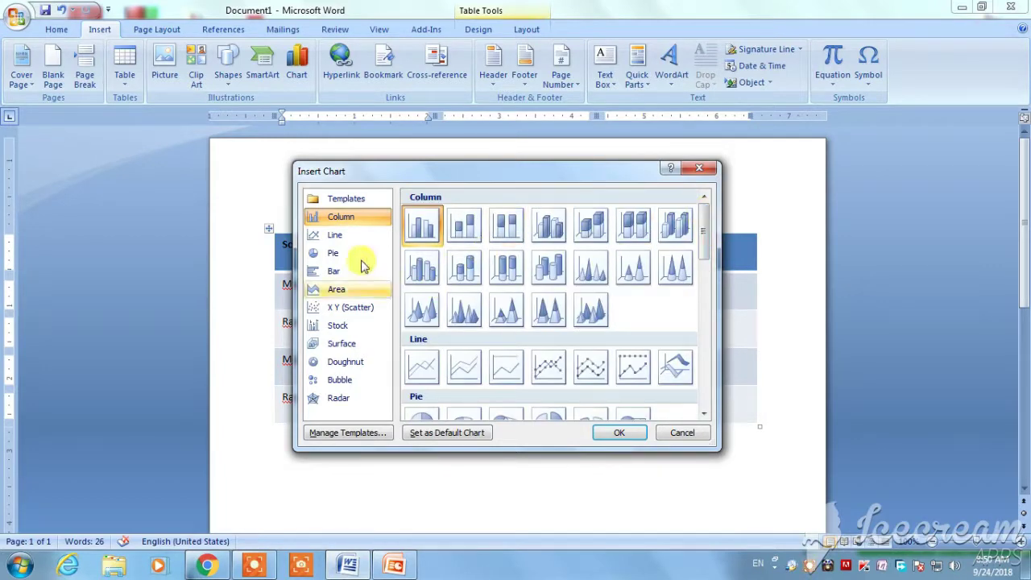
pyautogui.moveTo(419, 165)
pyautogui.mouseDown()
pyautogui.moveTo(379, 234)
pyautogui.moveTo(522, 201)
pyautogui.moveTo(448, 203)
pyautogui.moveTo(409, 213)
pyautogui.moveTo(526, 211)
pyautogui.mouseUp()
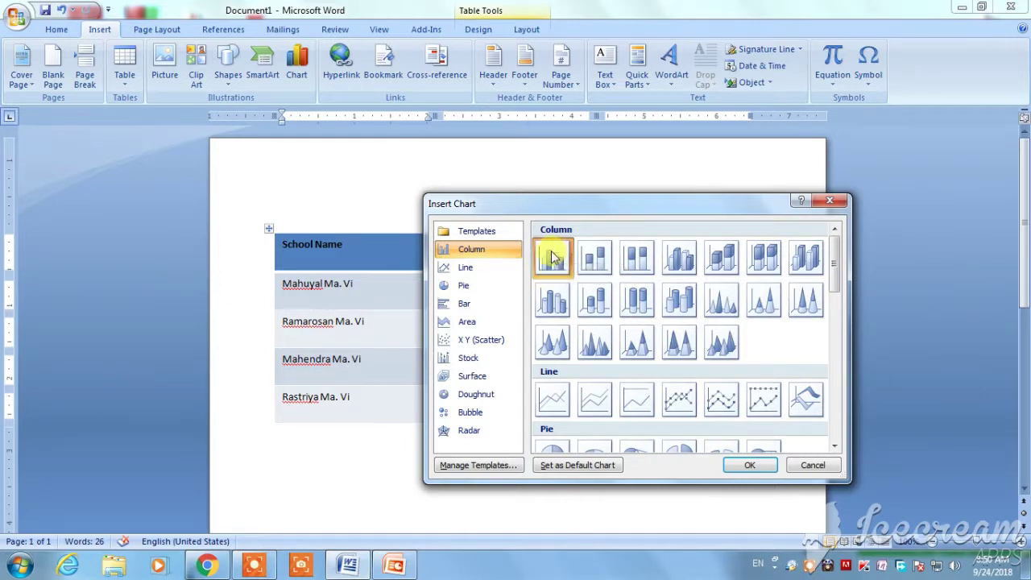
pyautogui.click(750, 464)
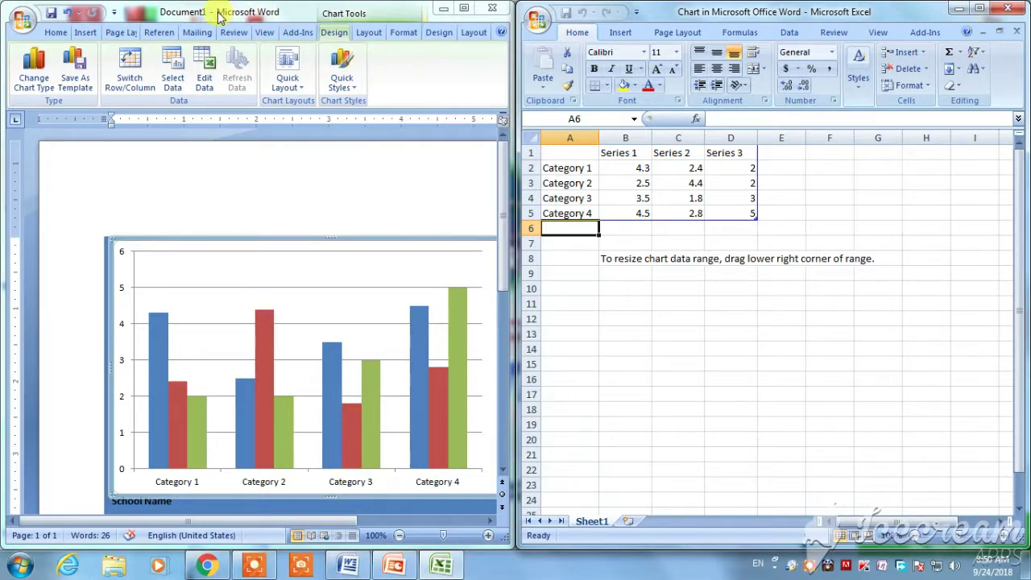
# - Set the chart's Excel data to the four schools' Class 1 and Class 2 figures
pyautogui.moveTo(503, 223); pyautogui.dragTo(501, 281)
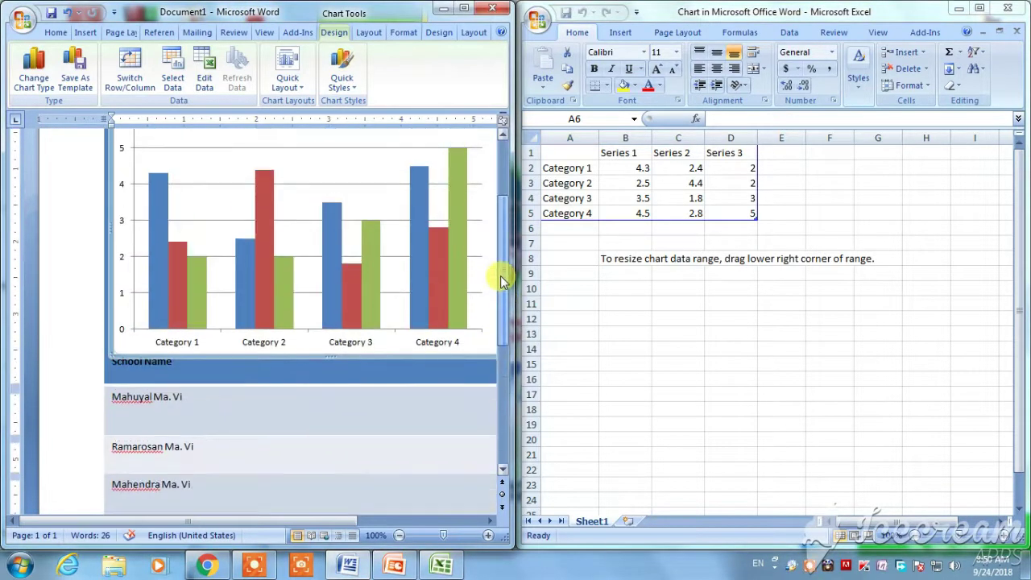
pyautogui.click(693, 9)
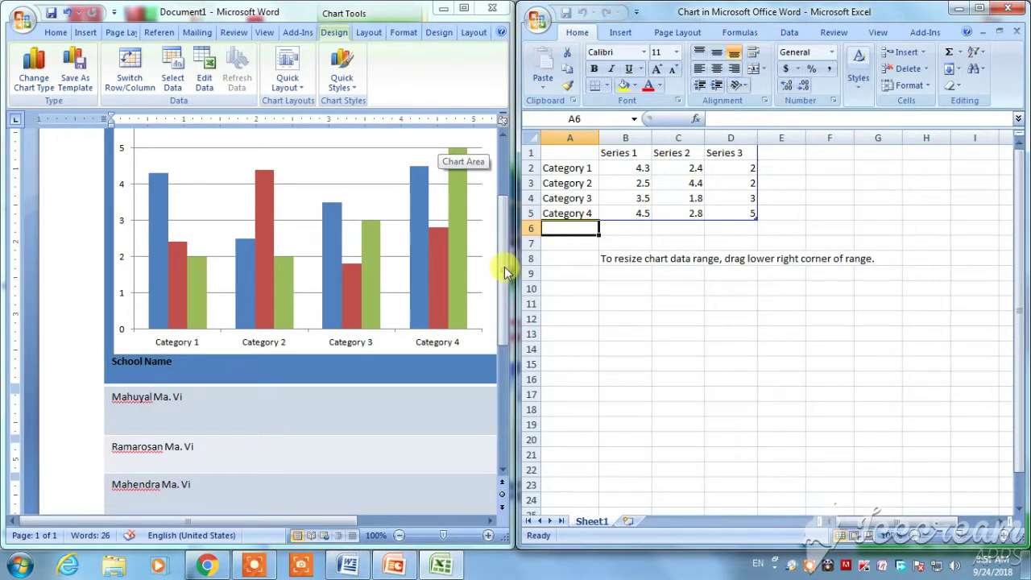
pyautogui.moveTo(501, 268)
pyautogui.mouseDown()
pyautogui.moveTo(501, 331)
pyautogui.moveTo(500, 284)
pyautogui.mouseUp()
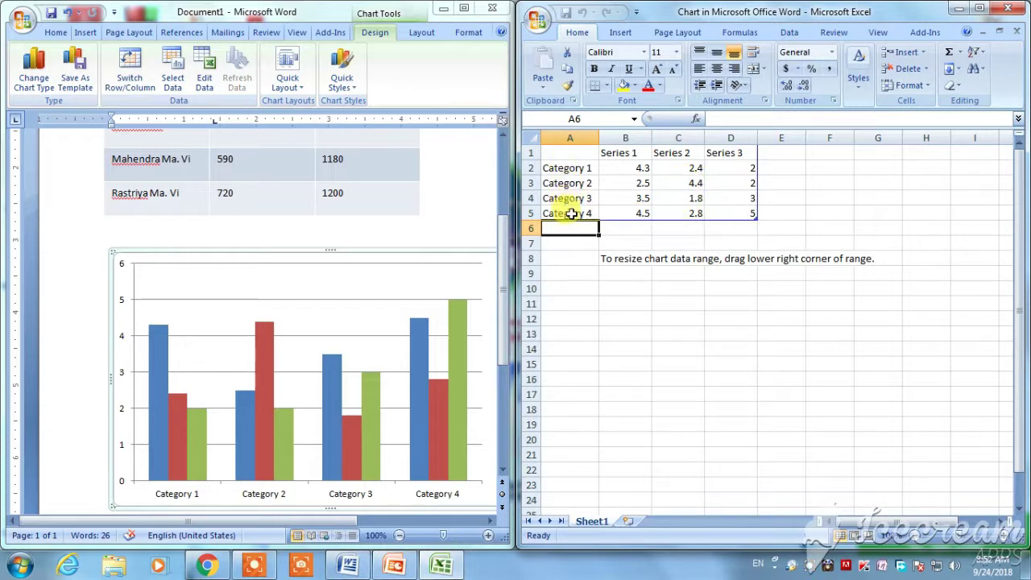
pyautogui.click(322, 17)
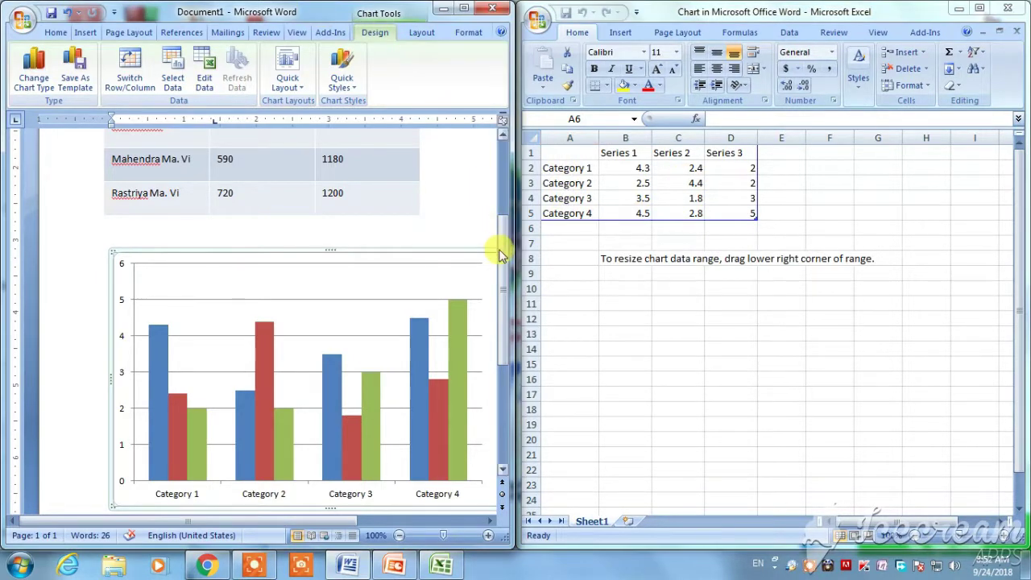
pyautogui.scroll(3, 494, 230)
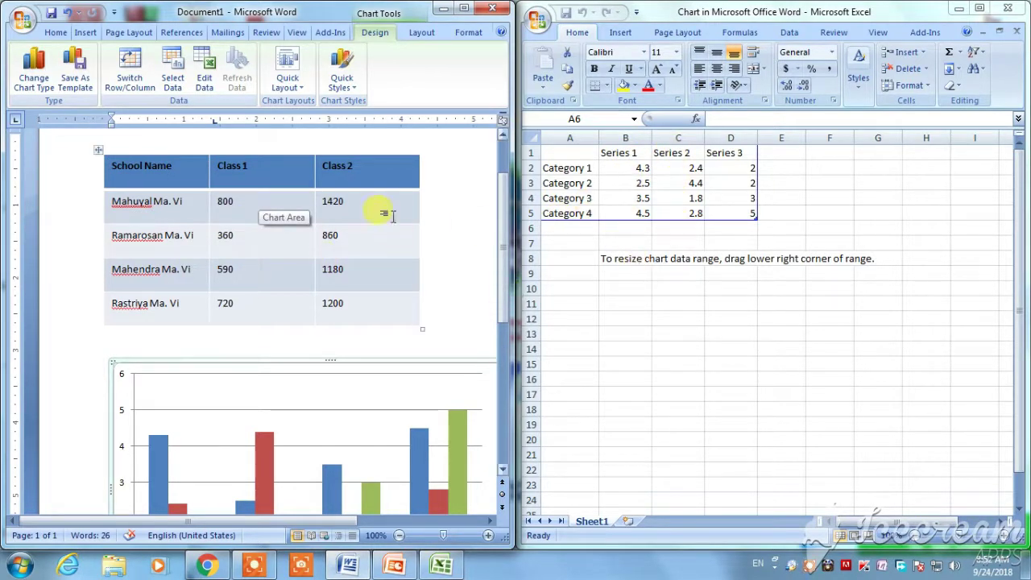
pyautogui.click(367, 171)
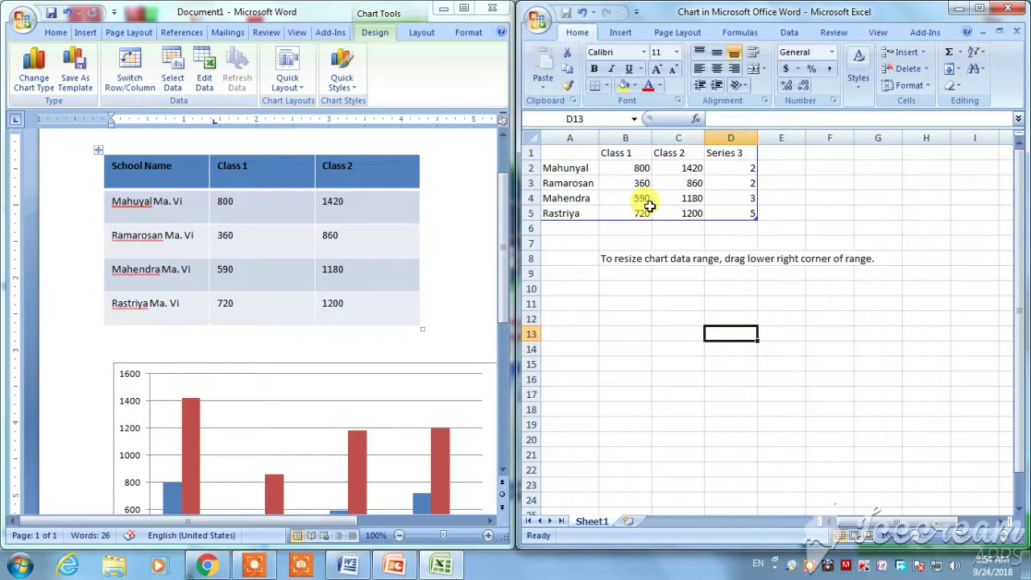
# - Close the data sheet and move the column chart directly under the school table
pyautogui.click(1008, 8)
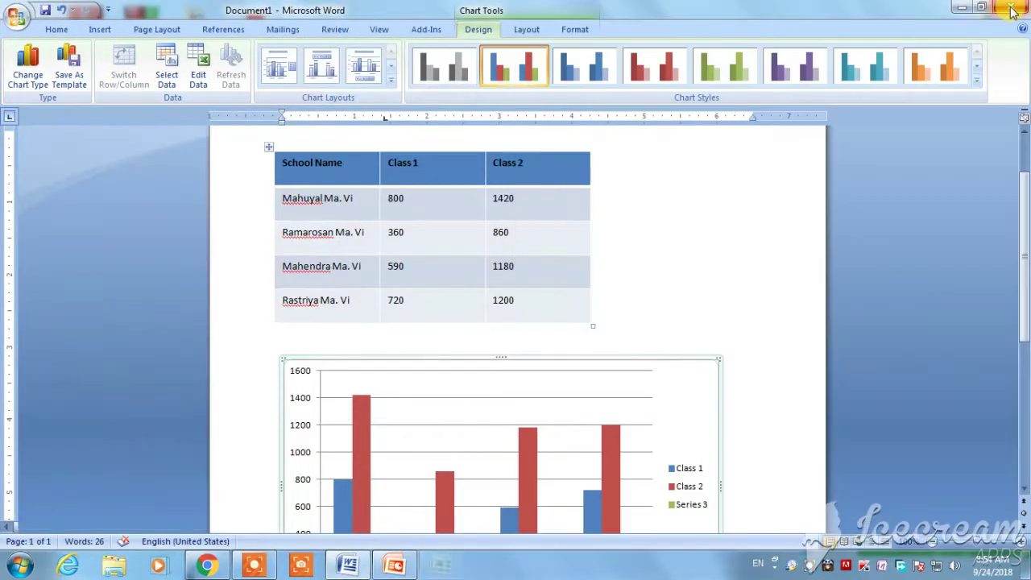
pyautogui.scroll(-3, 714, 310)
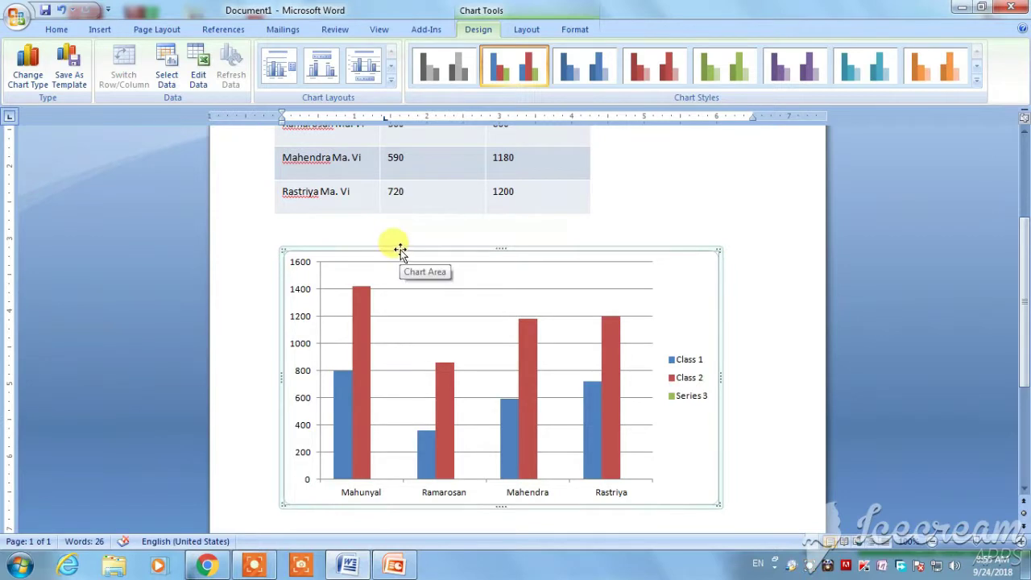
pyautogui.moveTo(401, 251)
pyautogui.mouseDown()
pyautogui.moveTo(436, 231)
pyautogui.moveTo(443, 258)
pyautogui.moveTo(439, 247)
pyautogui.mouseUp()
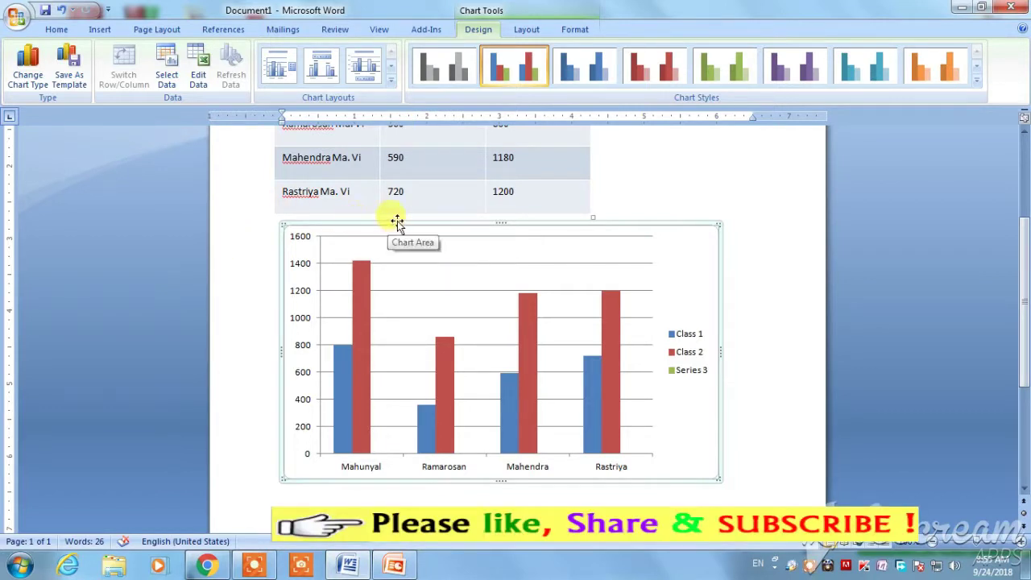
pyautogui.click(564, 500)
# - Insert a Pie chart with sample Sales quarter data and close its Excel sheet
pyautogui.click(100, 30)
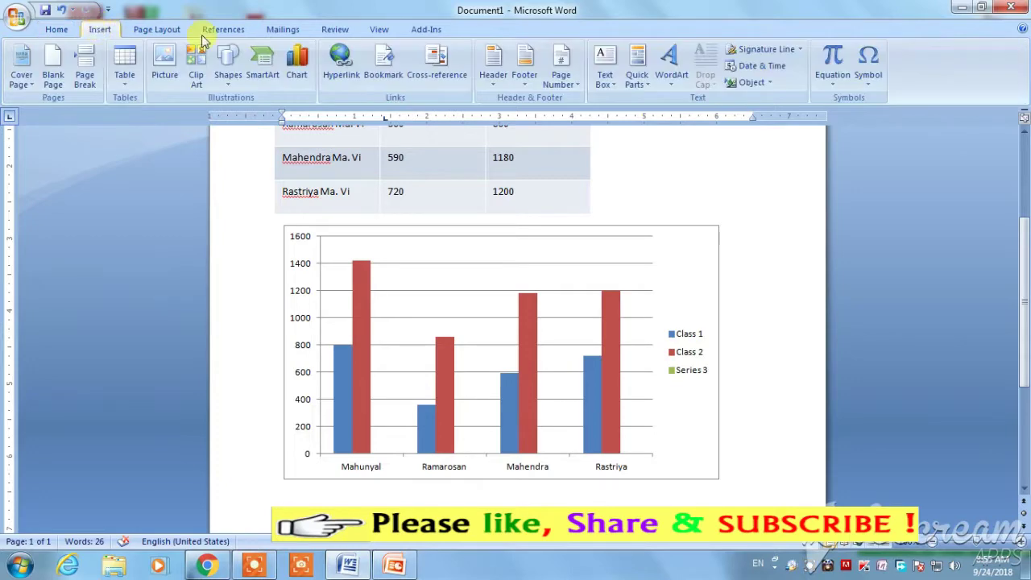
pyautogui.click(301, 70)
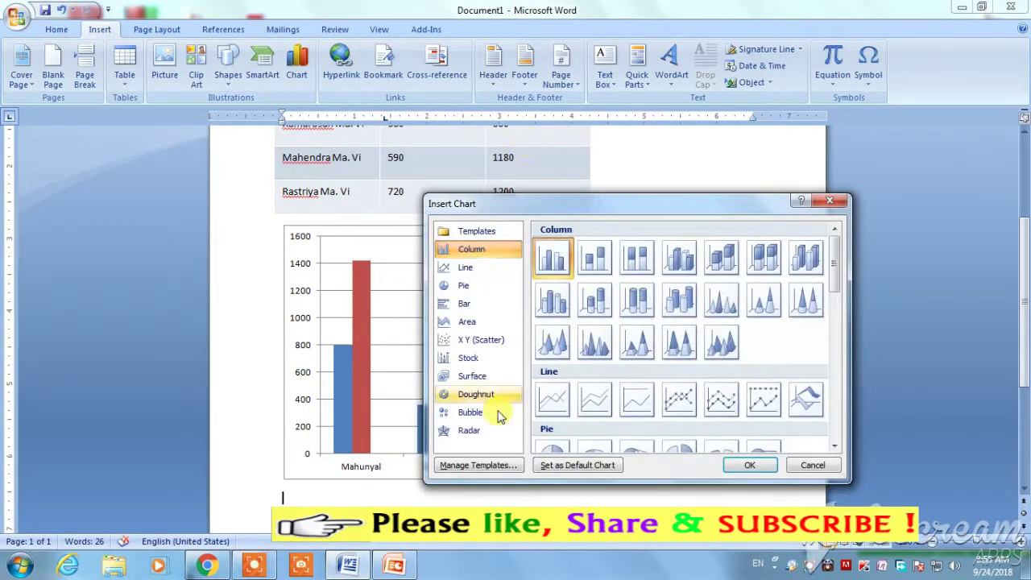
pyautogui.click(455, 286)
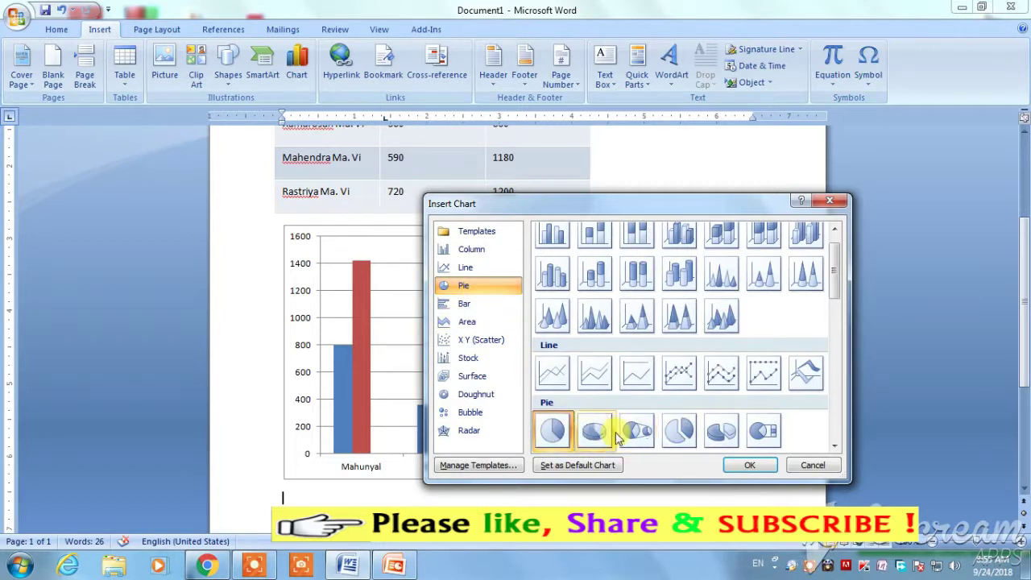
pyautogui.click(750, 467)
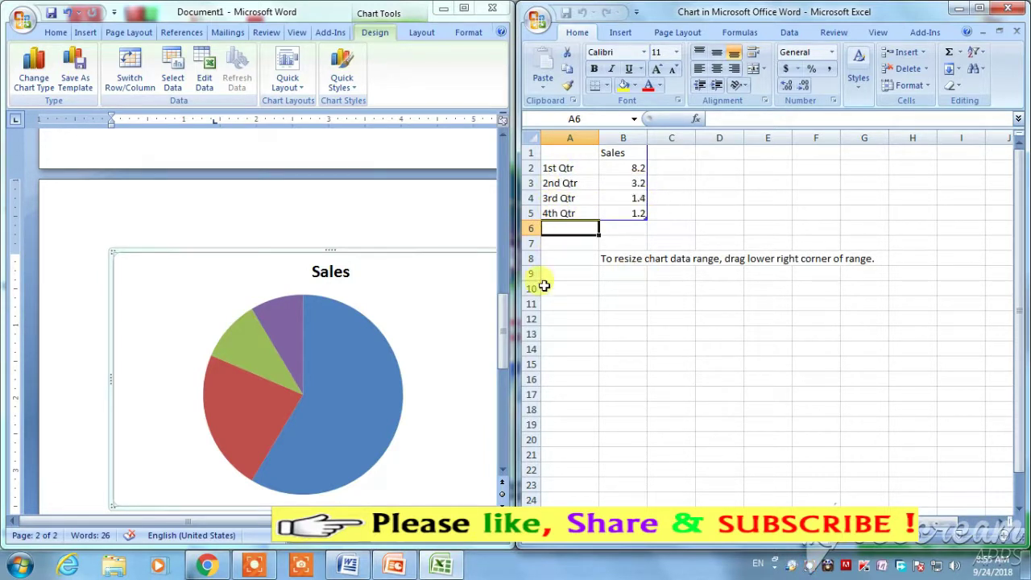
pyautogui.hotkey('alt', 'F4')
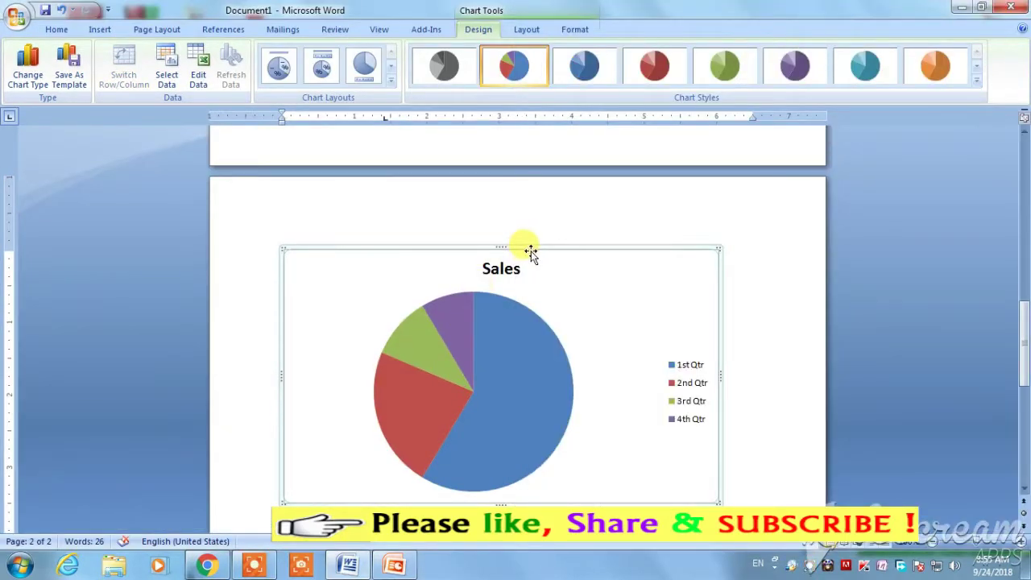
# - Delete the Sales pie chart and review the remaining table and column chart
pyautogui.press('Delete')
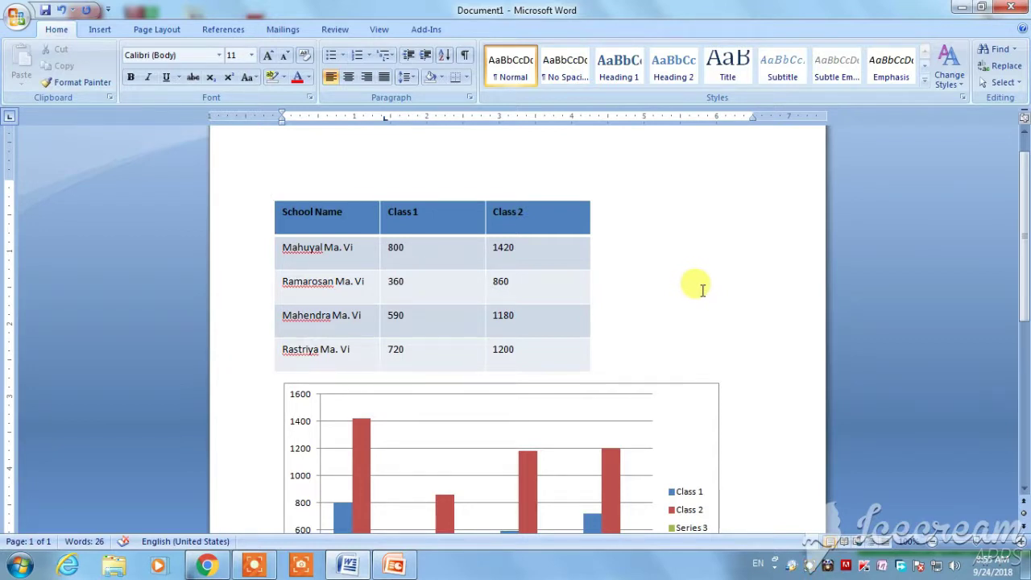
pyautogui.scroll(-2, 702, 290)
pyautogui.scroll(-3, 739, 353)
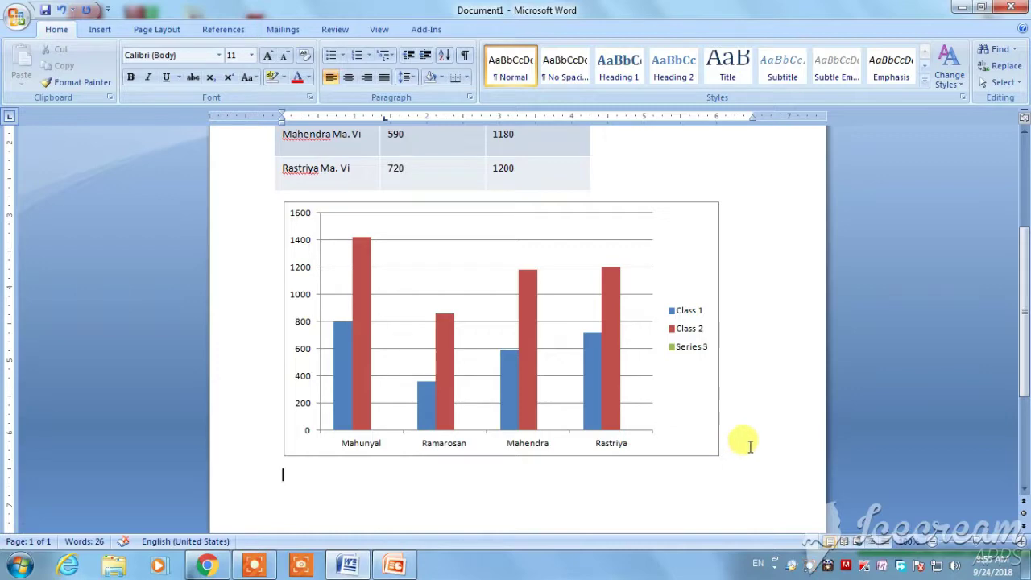
pyautogui.scroll(6, 748, 443)
pyautogui.scroll(-5, 748, 443)
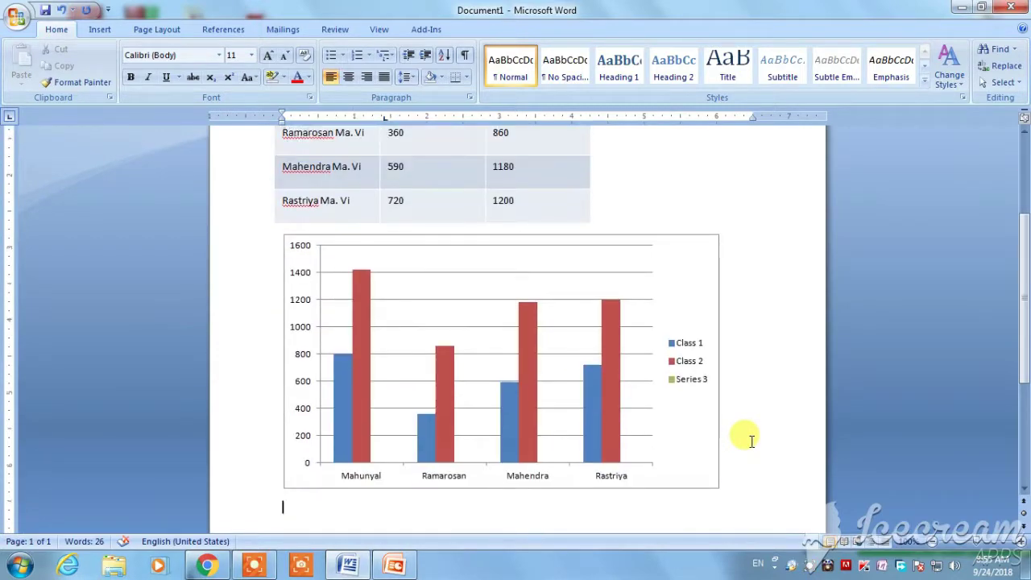
pyautogui.scroll(5, 748, 443)
pyautogui.click(99, 31)
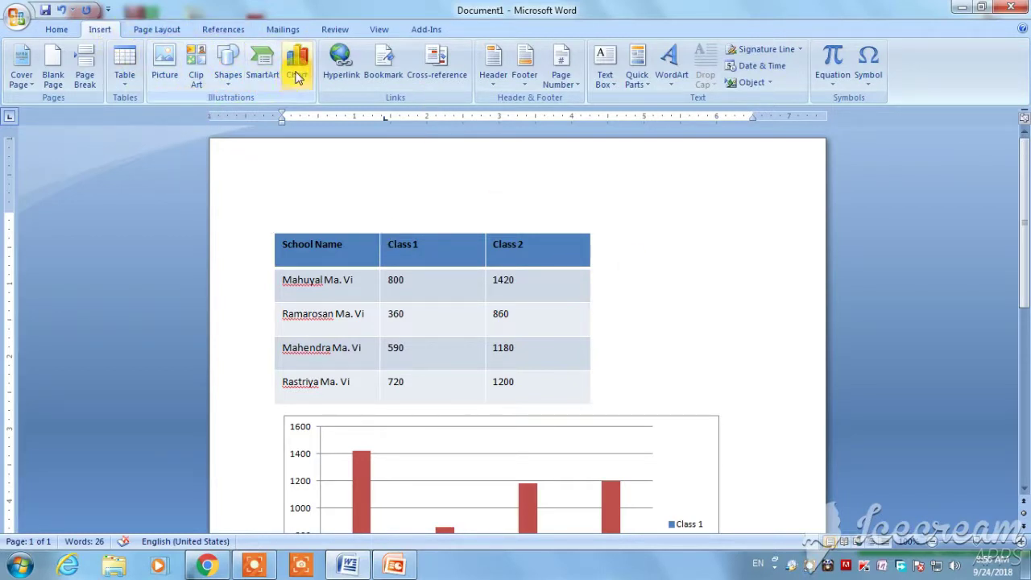
pyautogui.scroll(-2, 610, 401)
pyautogui.scroll(-1, 651, 426)
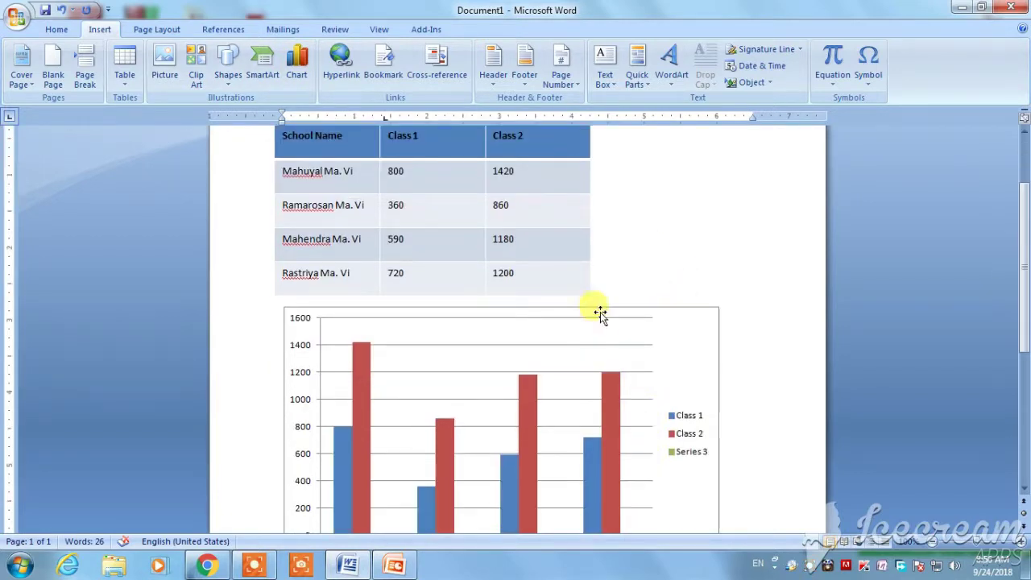
pyautogui.click(693, 327)
pyautogui.scroll(3, 603, 342)
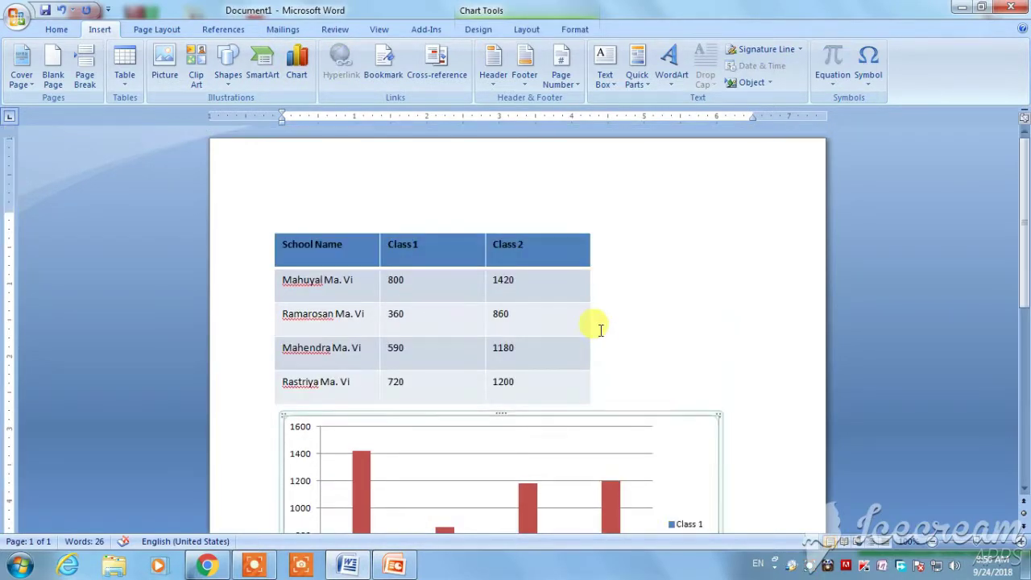
pyautogui.click(478, 33)
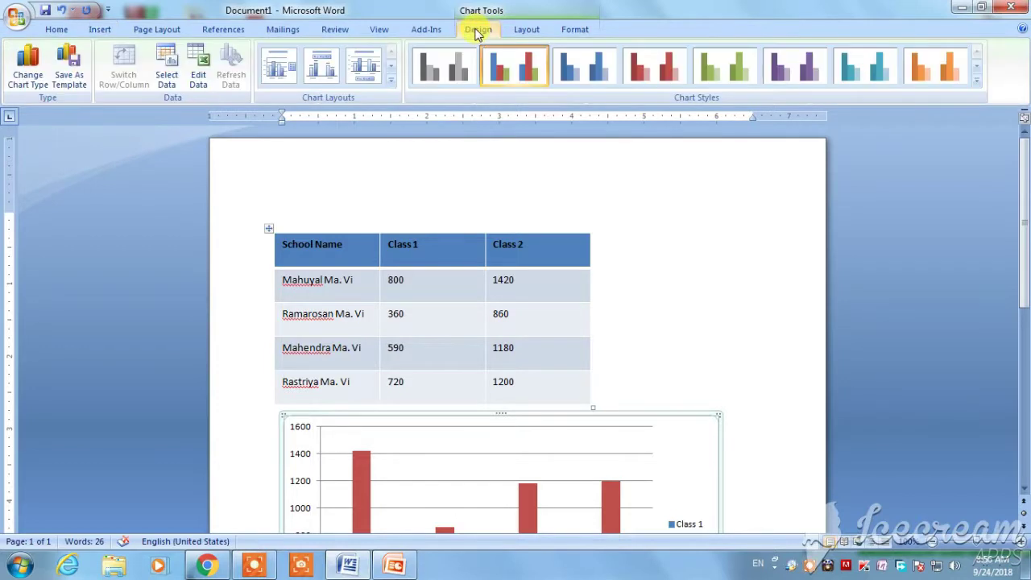
pyautogui.click(528, 30)
pyautogui.click(584, 32)
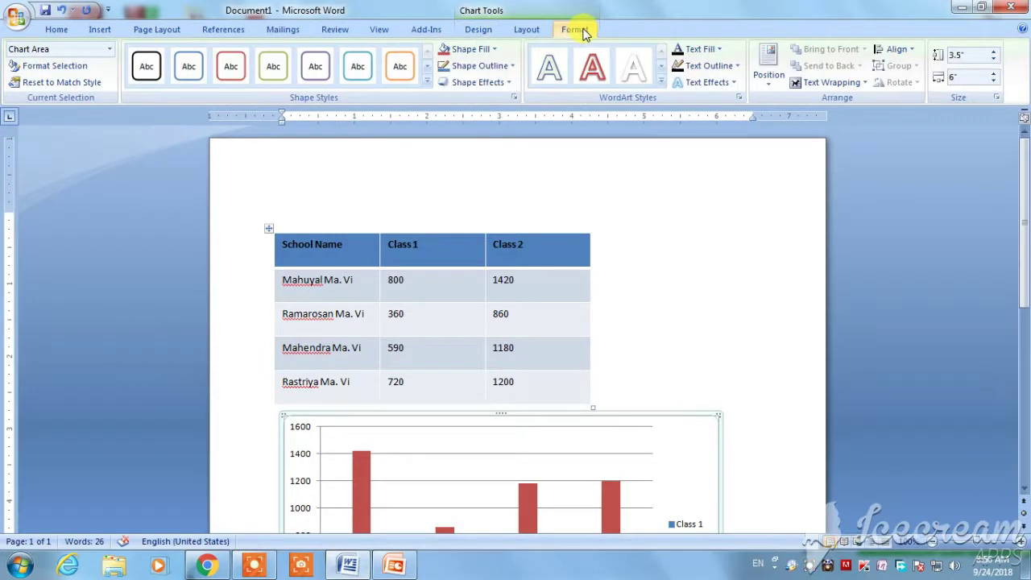
pyautogui.click(478, 29)
pyautogui.click(531, 32)
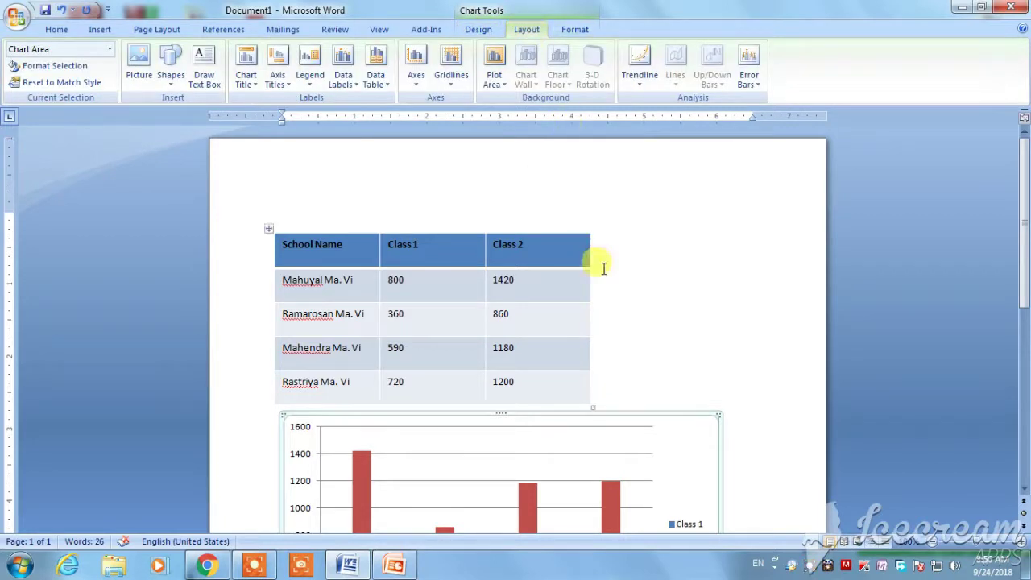
pyautogui.click(478, 30)
pyautogui.click(528, 31)
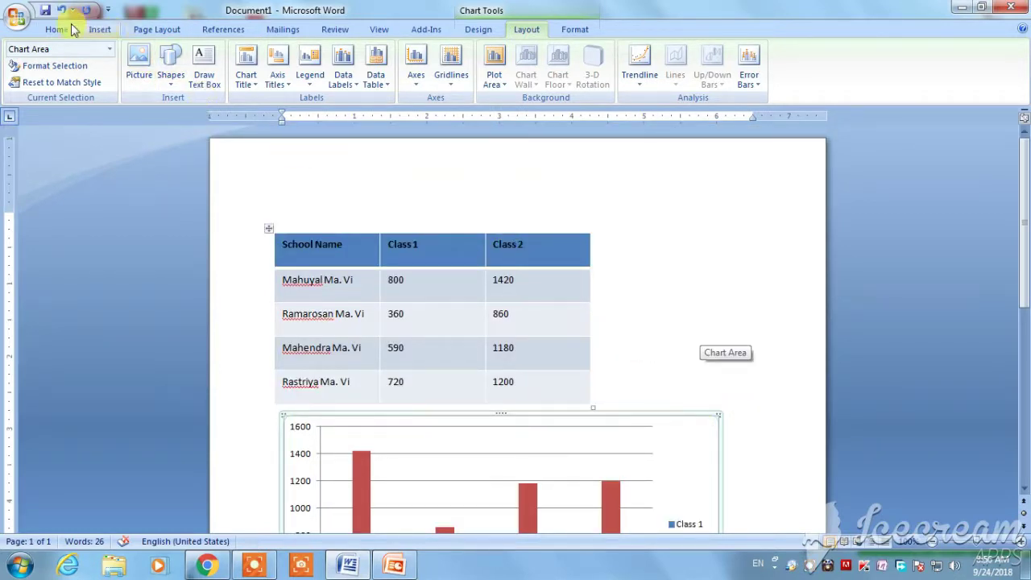
pyautogui.click(97, 31)
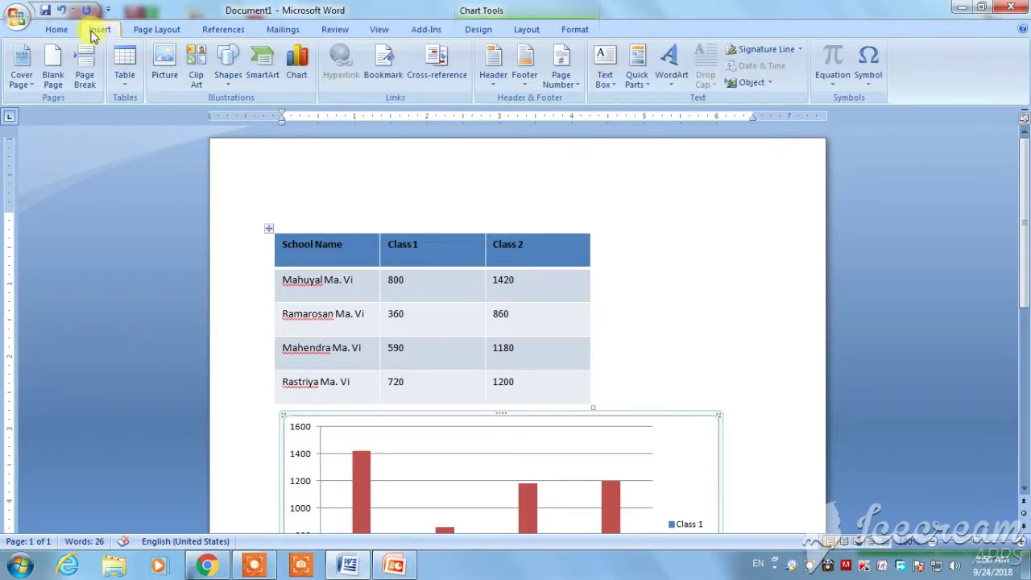